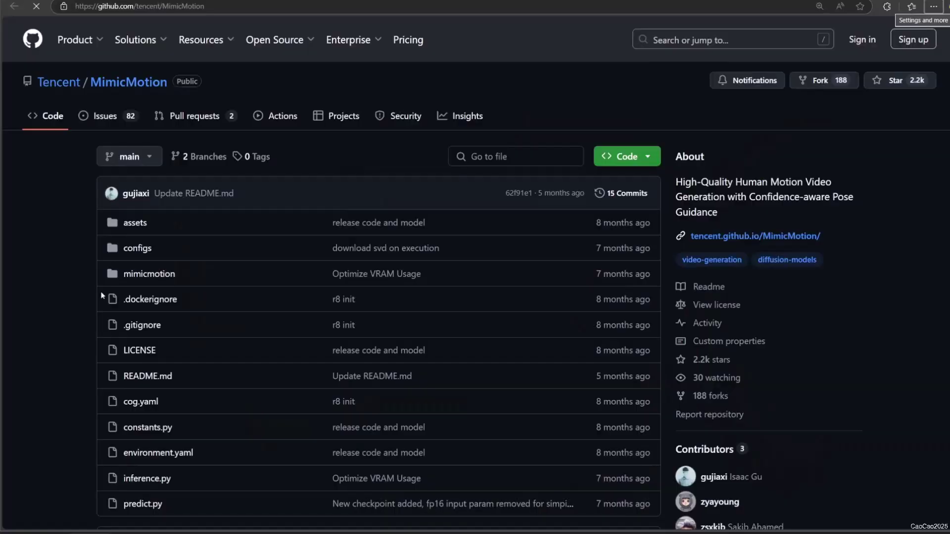
# Scroll the MimicMotion README and the ComfyUI-MimicMotionWrapper repo down to its Installation section.
pyautogui.scroll(-12, 102, 295)
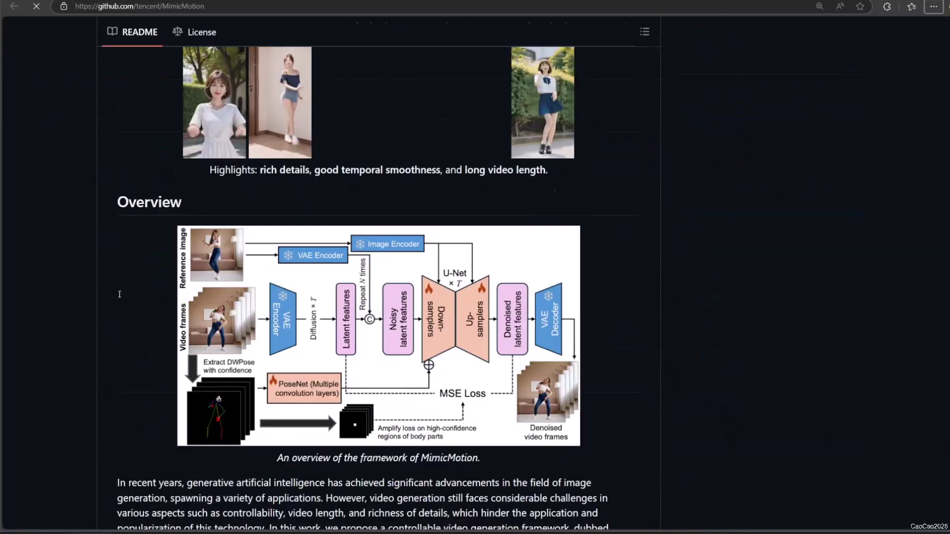
pyautogui.scroll(2, 137, 302)
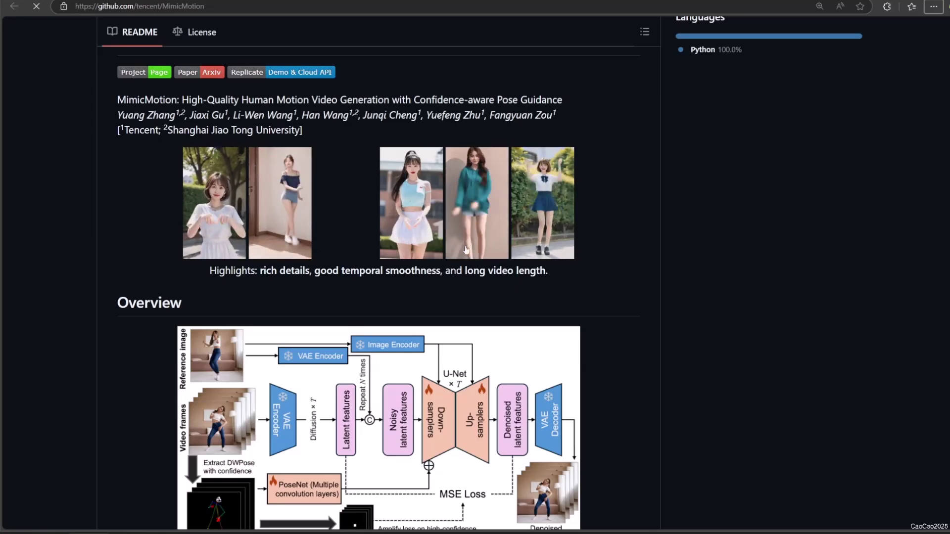
pyautogui.scroll(-3, 293, 248)
pyautogui.scroll(-8, 292, 248)
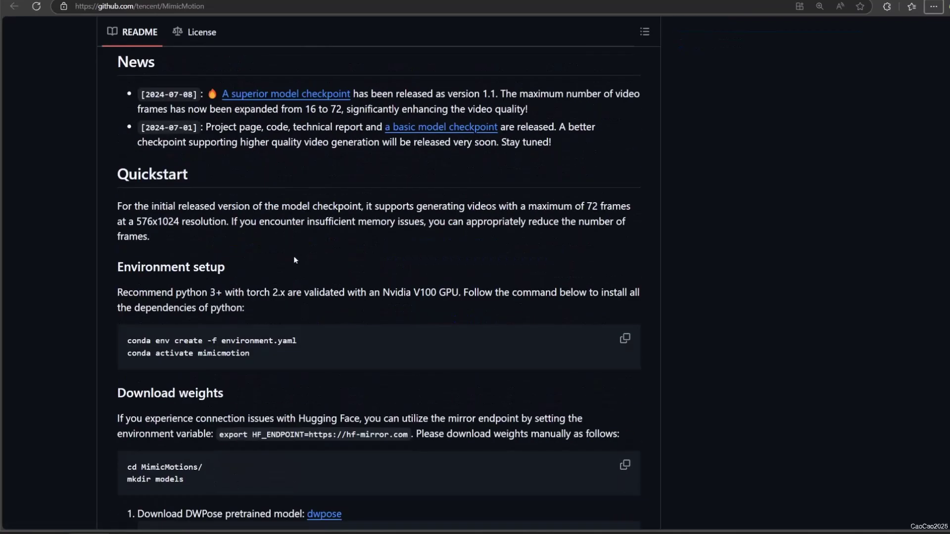
pyautogui.scroll(-3, 292, 243)
pyautogui.scroll(5, 272, 272)
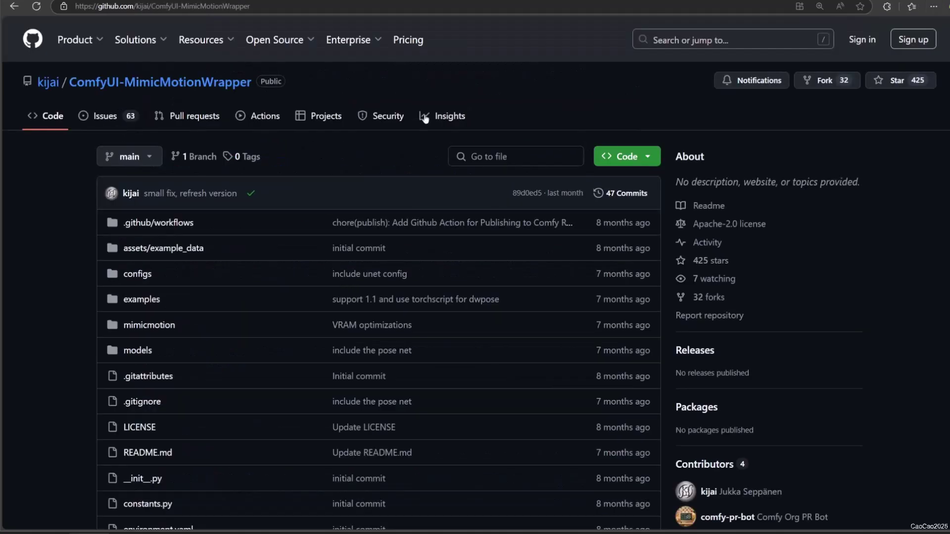
pyautogui.scroll(-9, 326, 268)
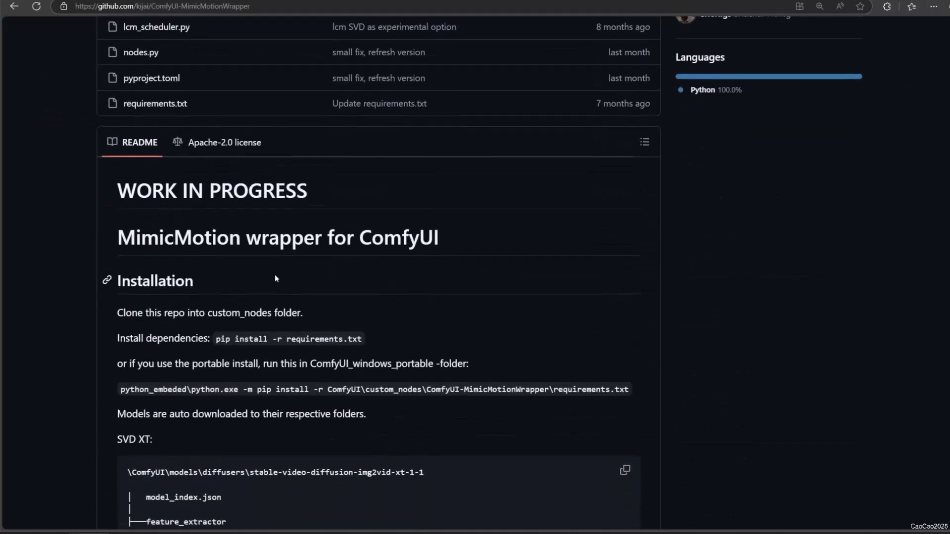
pyautogui.scroll(-2, 275, 279)
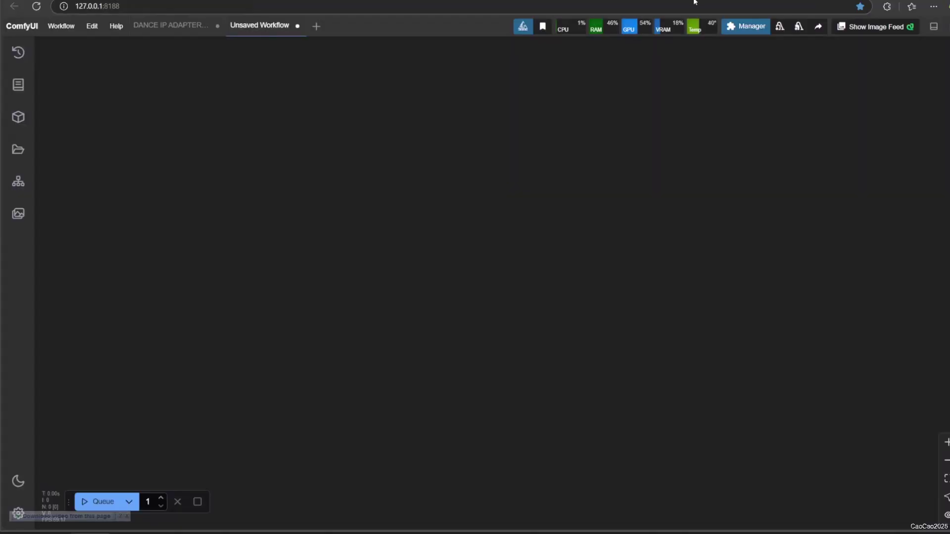
# Find ComfyUI-MimicMotionWrapper in the Custom Nodes Manager by searching 'MIMI', and install it.
pyautogui.click(750, 35)
pyautogui.click(511, 185)
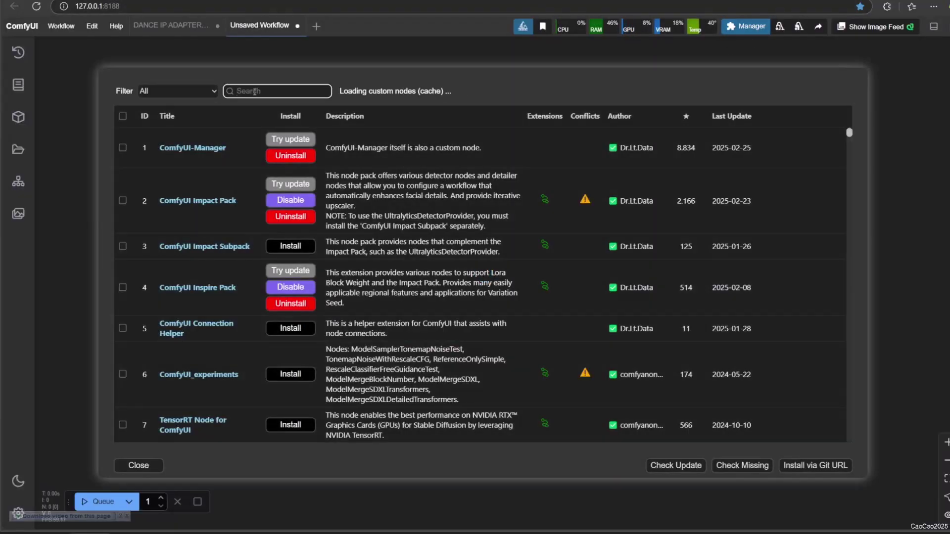
pyautogui.write('MIMIC')
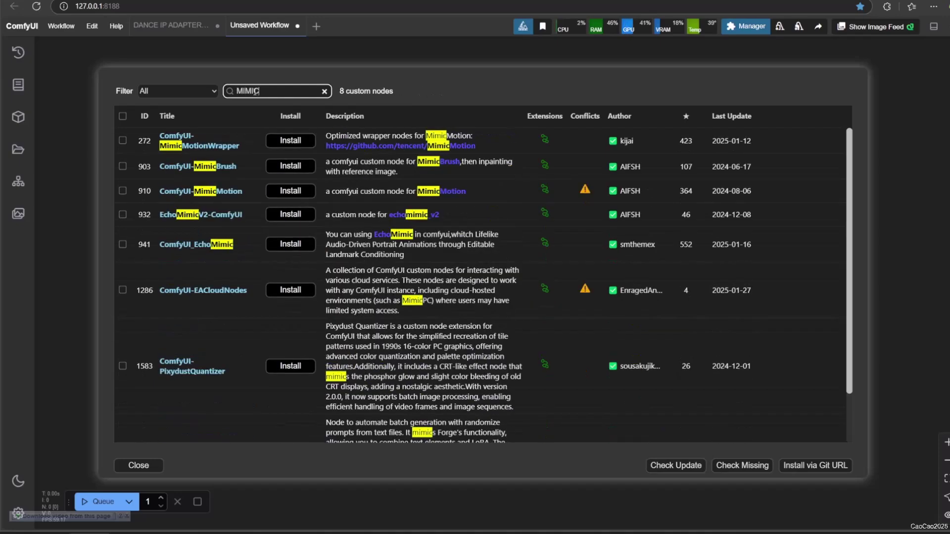
pyautogui.click(281, 144)
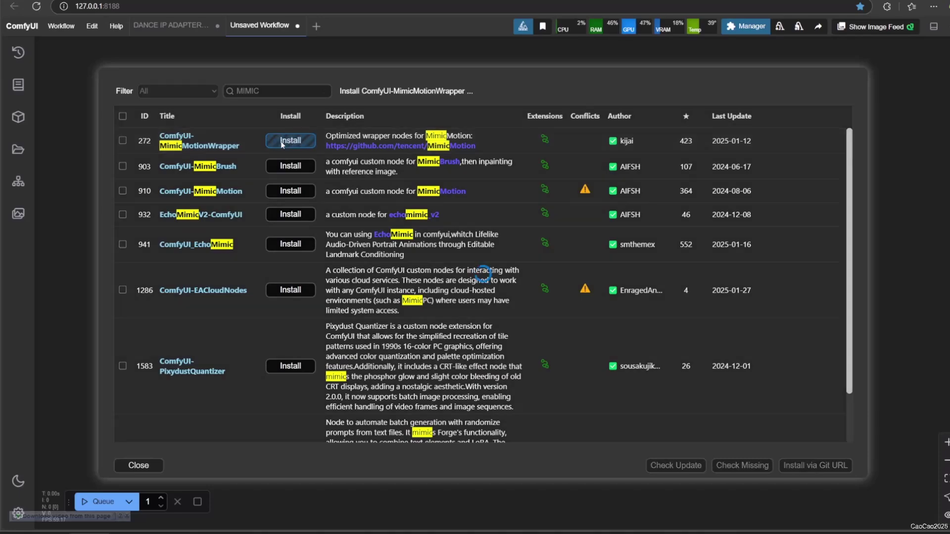
# Restart the ComfyUI server and reload the page so the new nodes load.
pyautogui.hotkey('alt', 'Tab')
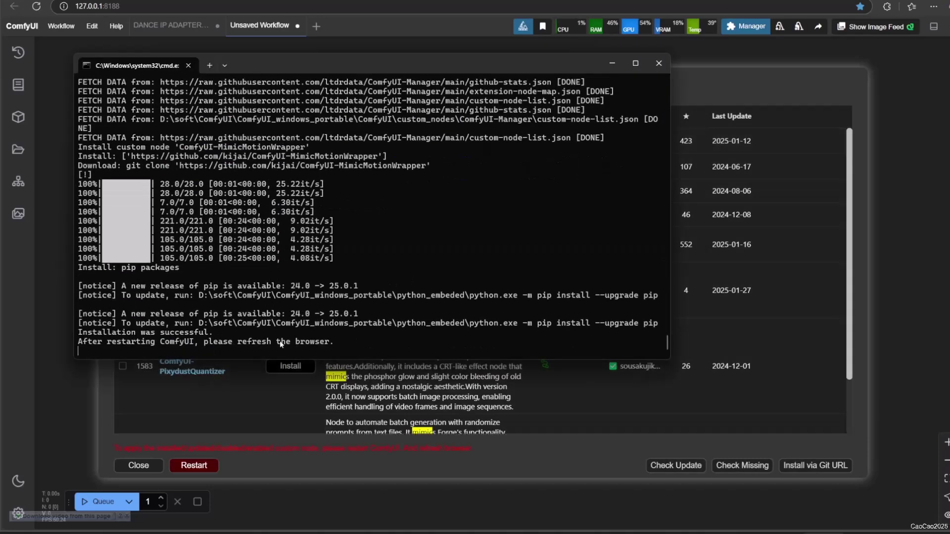
pyautogui.click(206, 467)
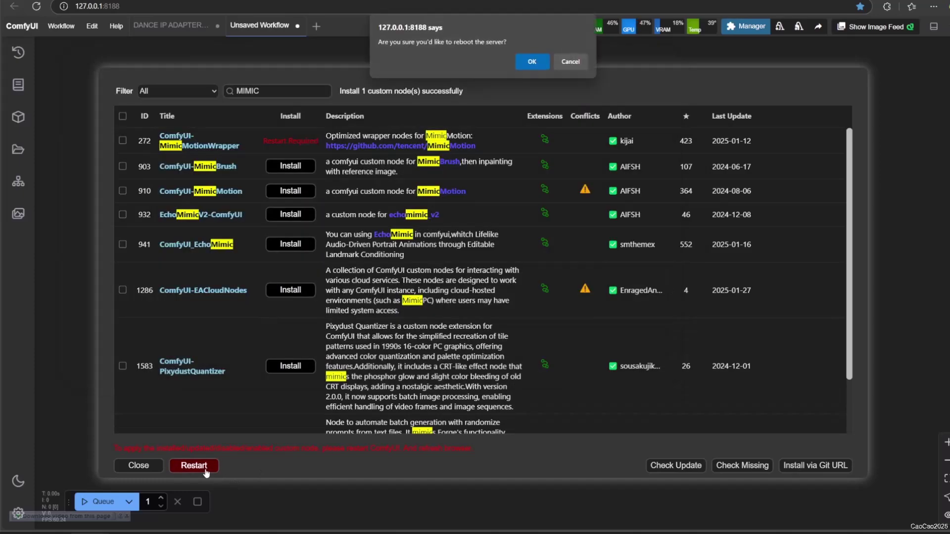
pyautogui.click(532, 62)
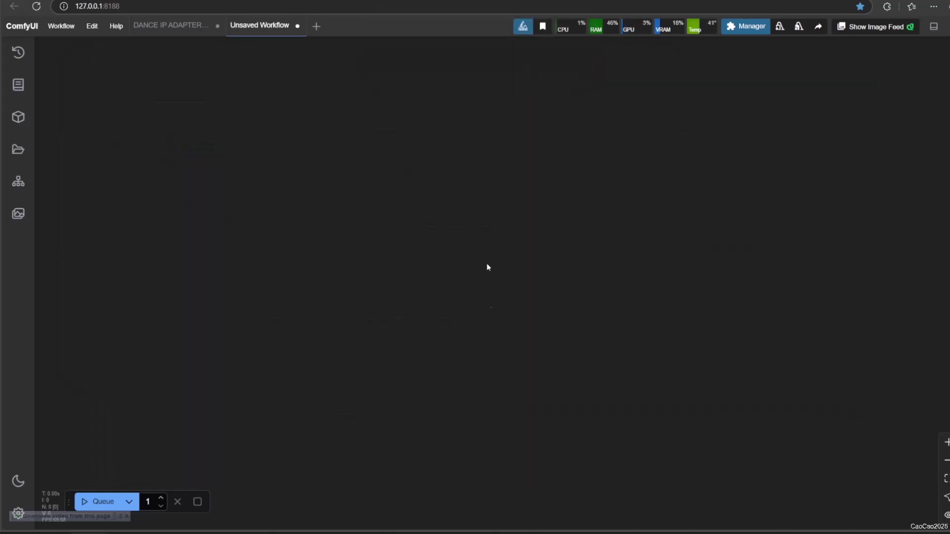
pyautogui.press('F5')
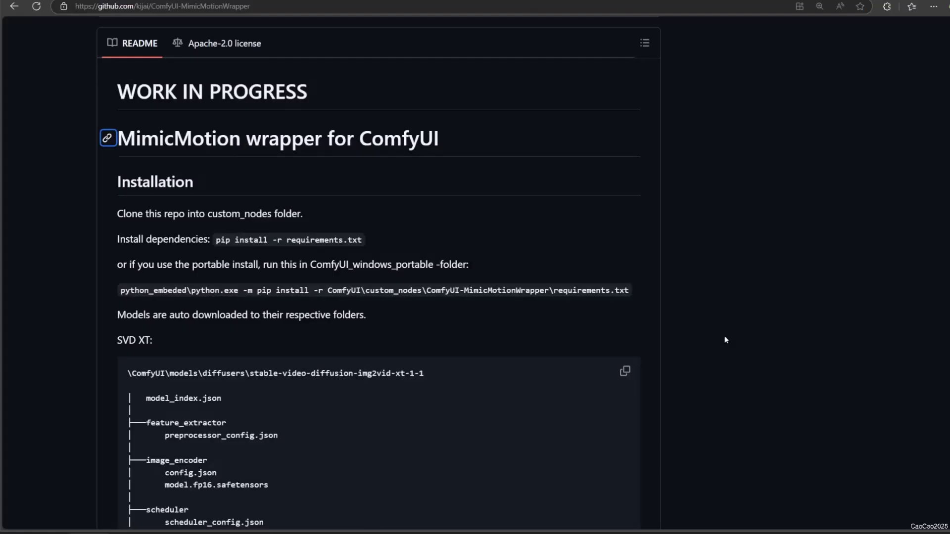
# Download mimic_motion_example_02.json from the wrapper repository's examples folder.
pyautogui.scroll(8, 726, 312)
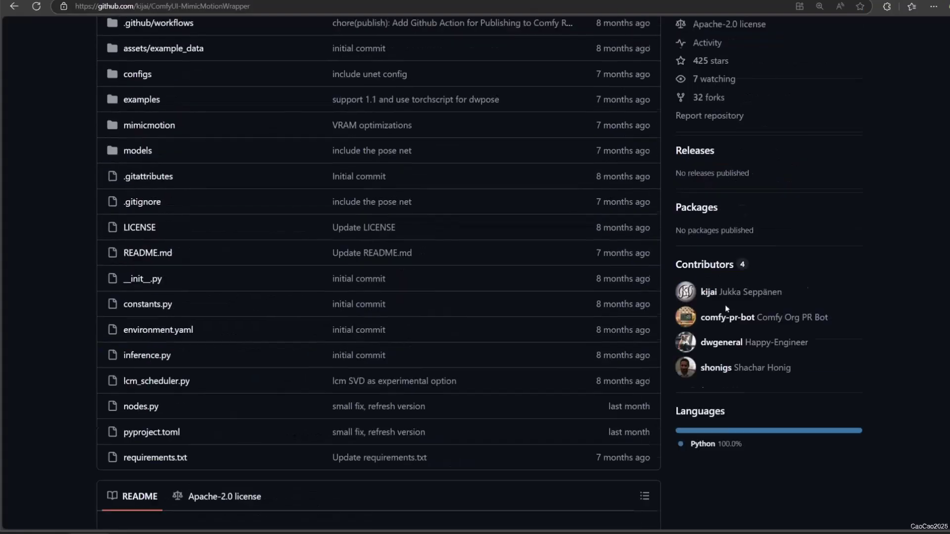
pyautogui.scroll(5, 726, 310)
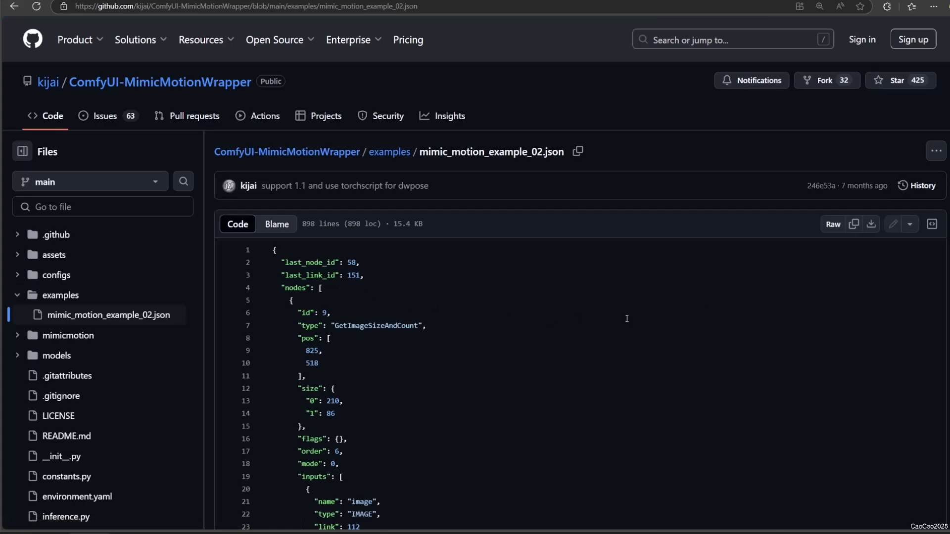
pyautogui.click(872, 227)
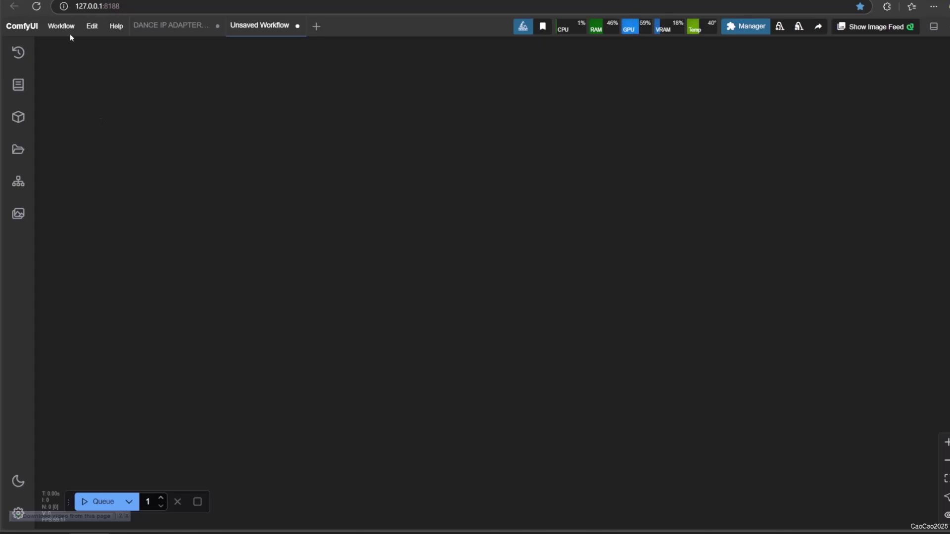
# Open the downloaded mimic_motion_example_02 workflow and dismiss the Missing Node Types warning.
pyautogui.click(71, 32)
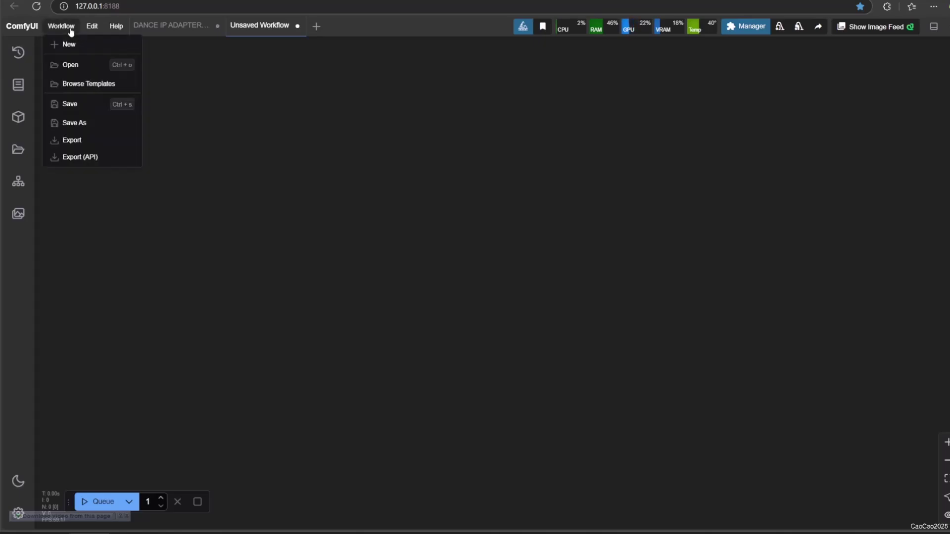
pyautogui.click(70, 66)
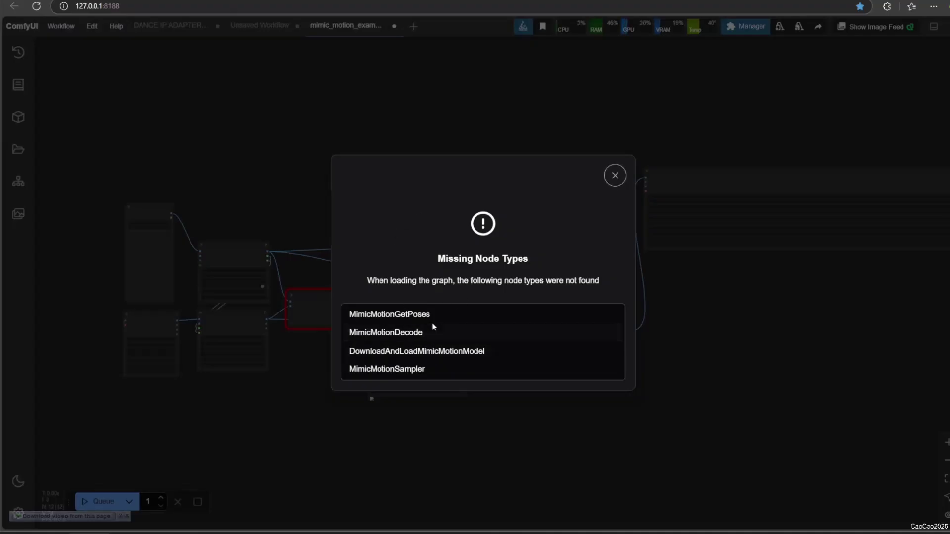
pyautogui.click(615, 175)
pyautogui.scroll(3, 395, 297)
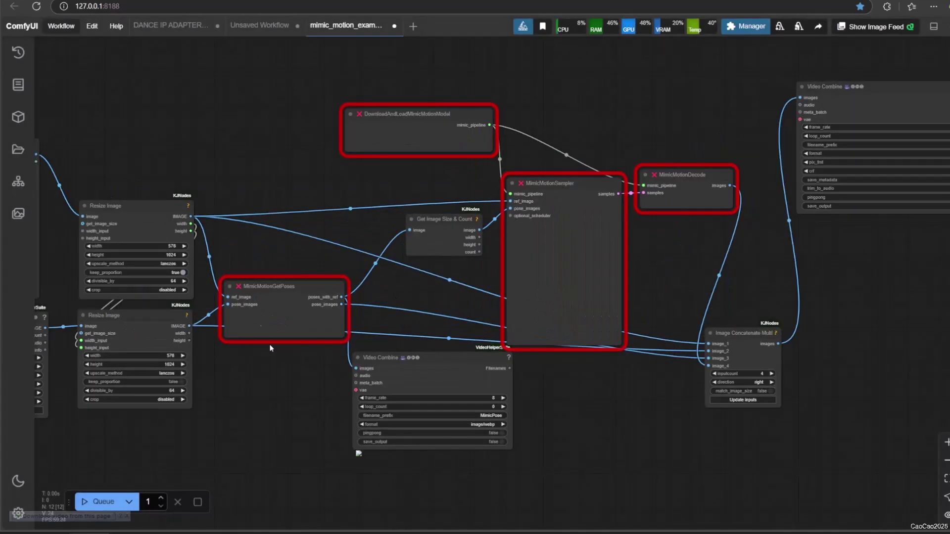
# Check the missing custom nodes in the Manager and restart the server.
pyautogui.click(737, 38)
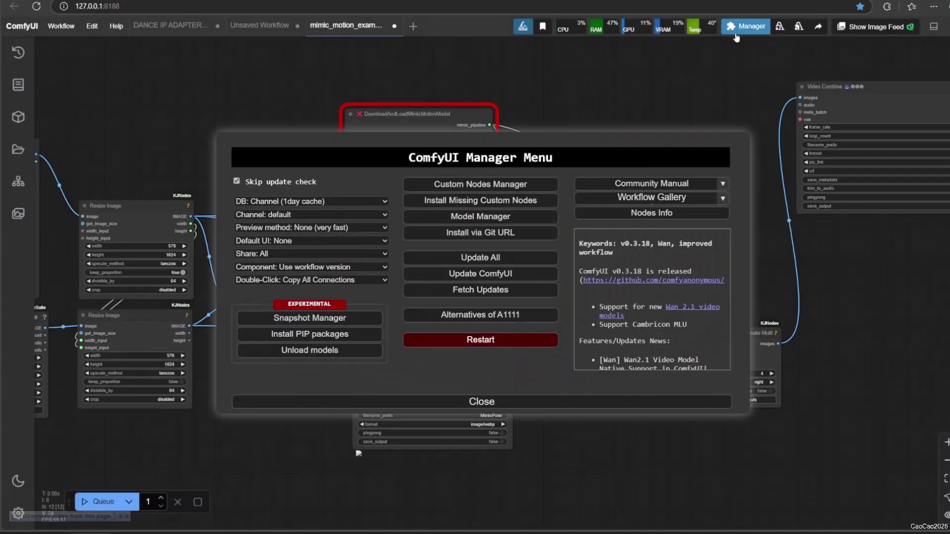
pyautogui.click(487, 201)
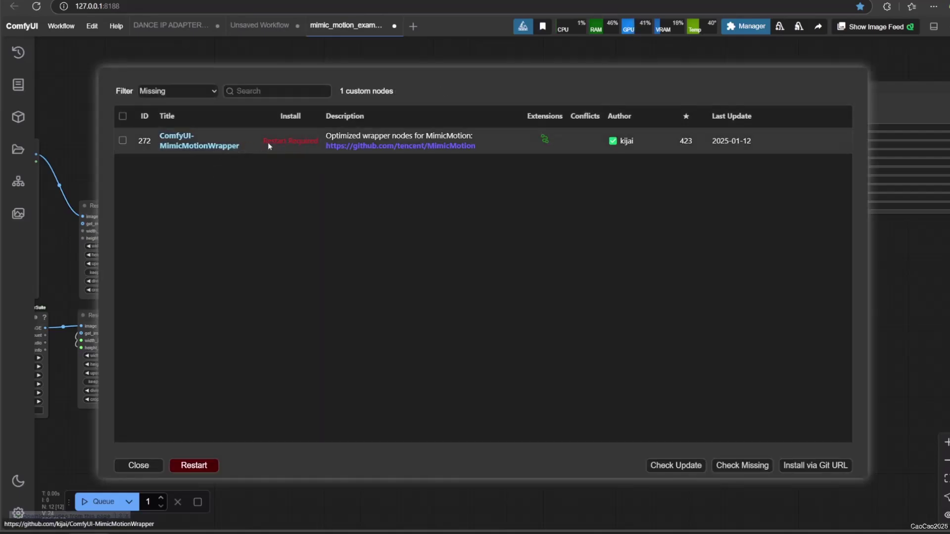
pyautogui.click(194, 466)
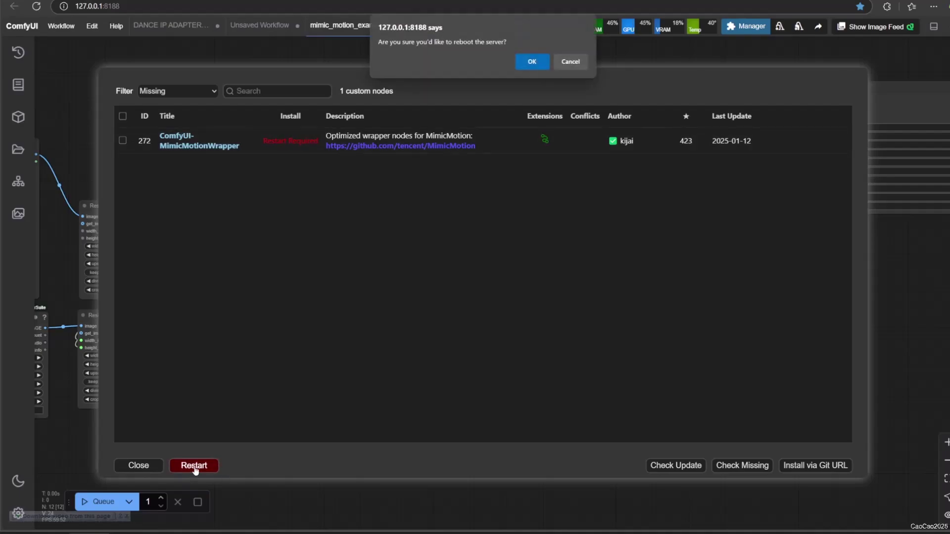
# Confirm the reboot and keep MimicMotionMergedUnet_1-0-fp16.safetensors selected in the model loader.
pyautogui.click(533, 64)
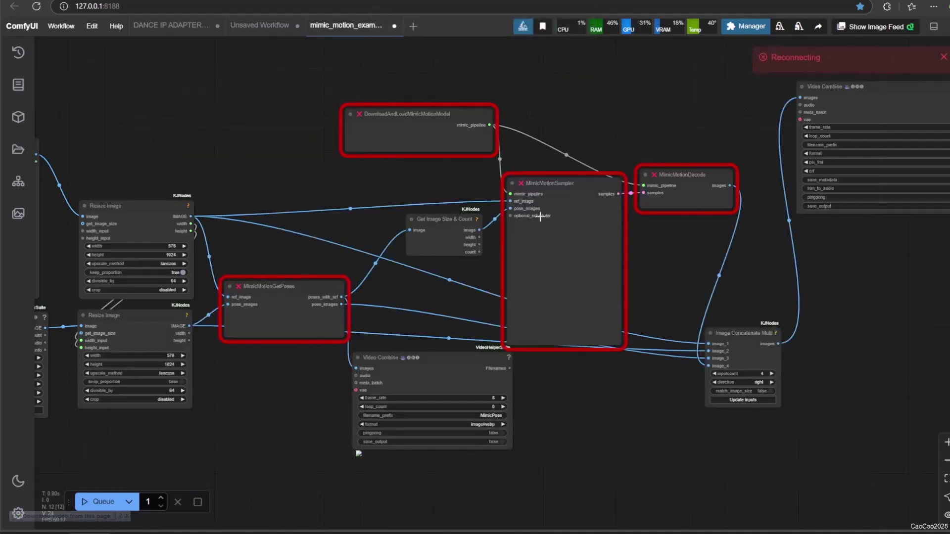
pyautogui.moveTo(281, 195); pyautogui.dragTo(457, 236)
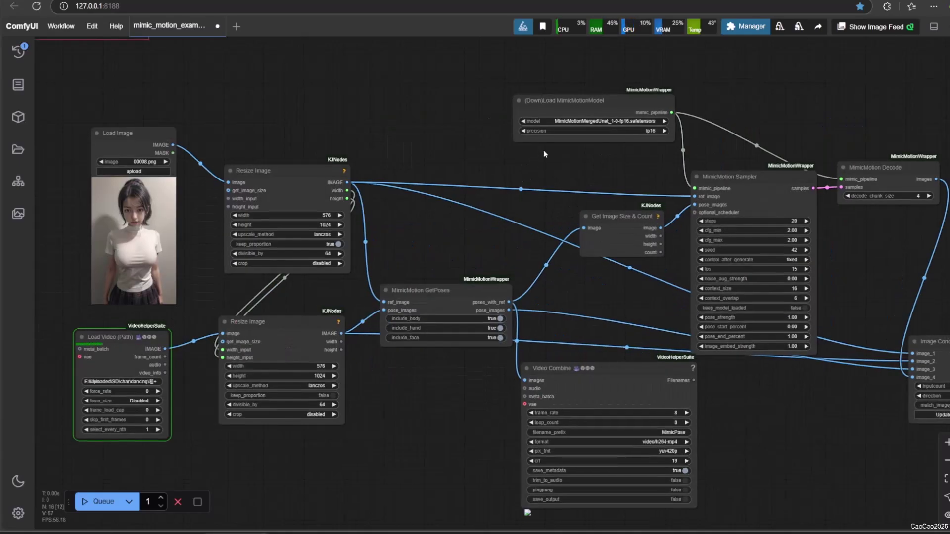
pyautogui.scroll(4, 598, 131)
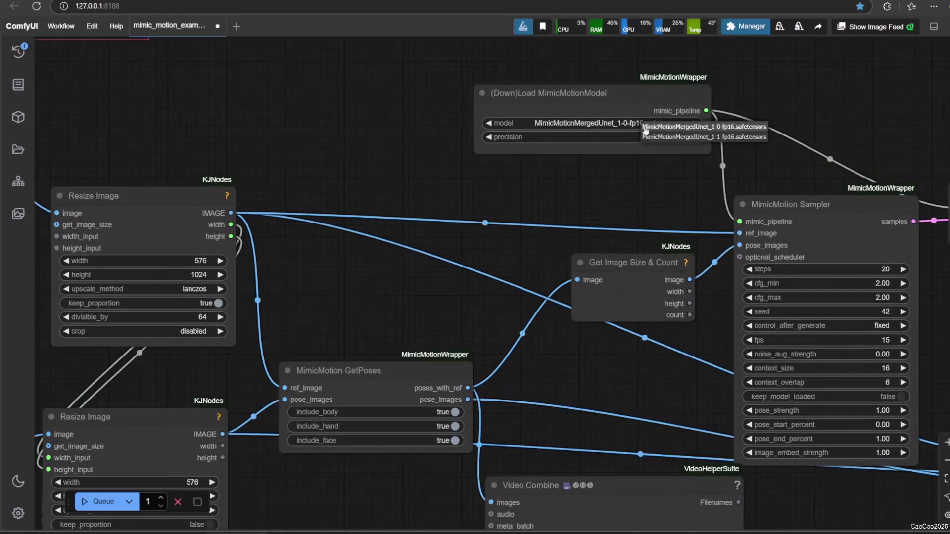
pyautogui.click(604, 188)
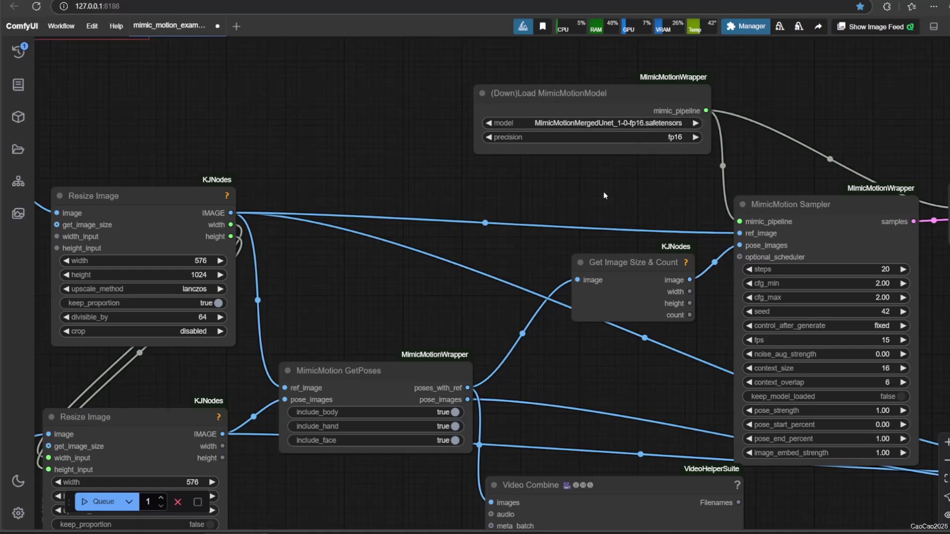
pyautogui.moveTo(603, 202)
pyautogui.mouseDown()
pyautogui.moveTo(584, 186)
pyautogui.moveTo(585, 208)
pyautogui.mouseUp()
pyautogui.scroll(-2, 586, 210)
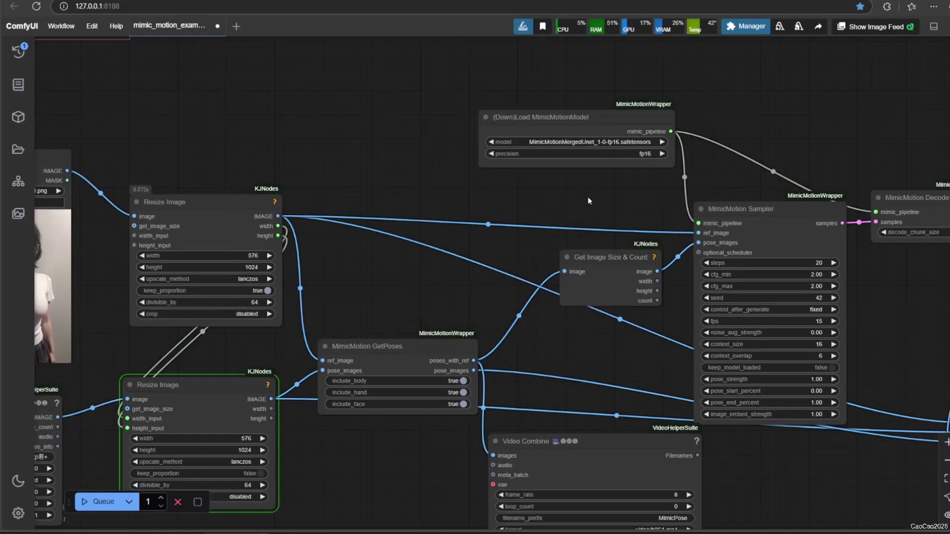
pyautogui.scroll(5, 839, 275)
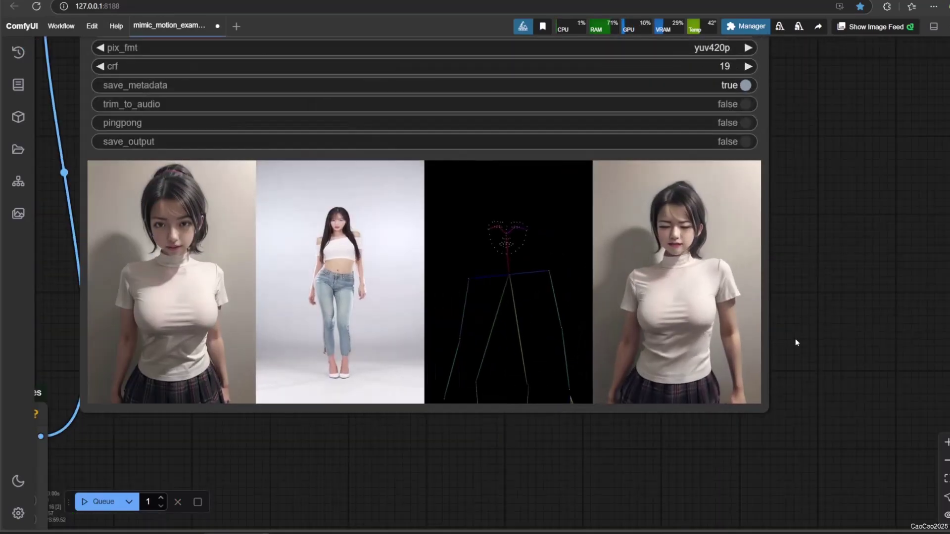
# Resize the Video Combine node larger to show its reference, dance, pose and result panels.
pyautogui.moveTo(795, 343); pyautogui.dragTo(791, 259)
pyautogui.scroll(3, 790, 259)
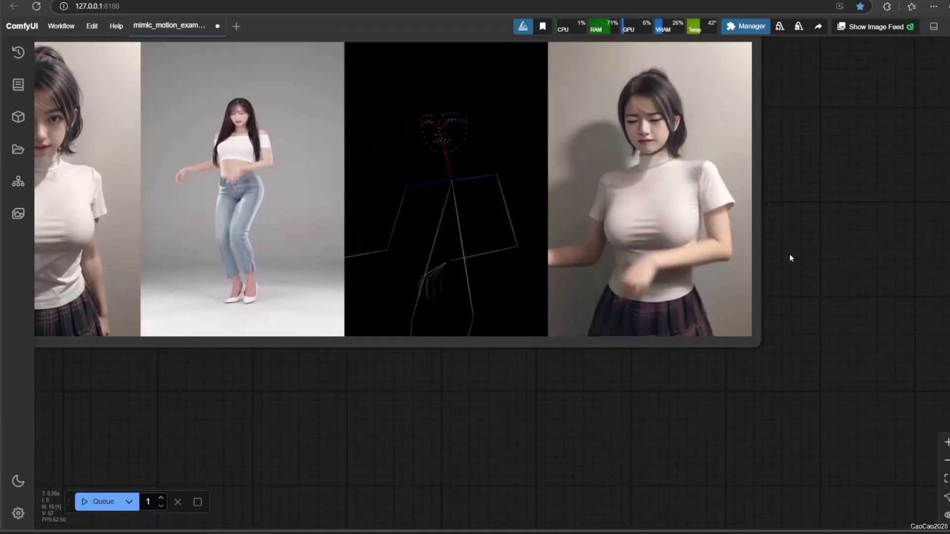
pyautogui.scroll(-2, 791, 258)
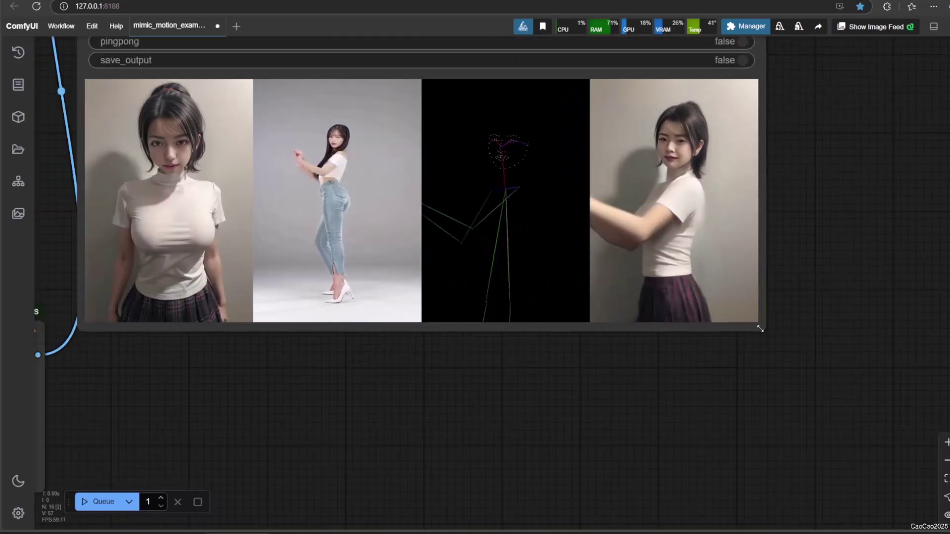
pyautogui.moveTo(759, 328); pyautogui.dragTo(915, 404)
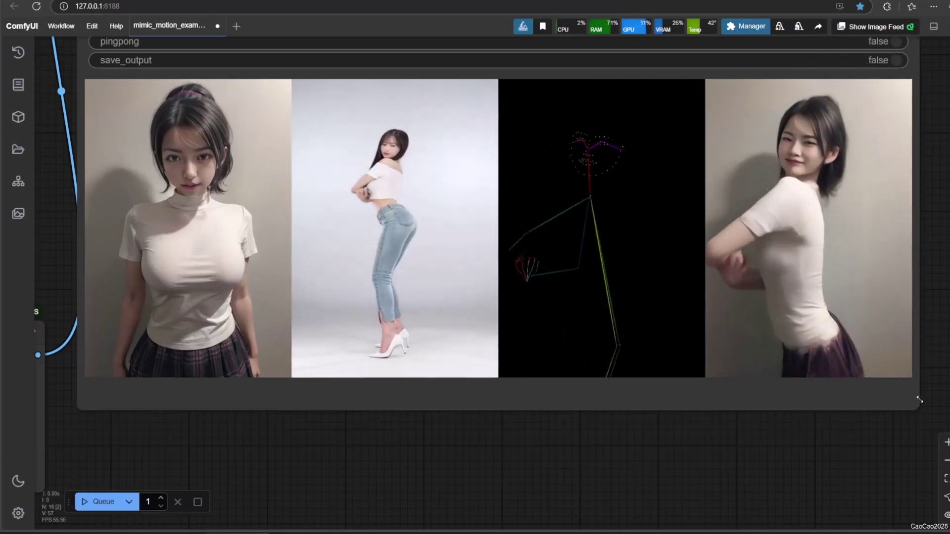
pyautogui.scroll(-1, 685, 479)
pyautogui.scroll(-1, 591, 476)
pyautogui.moveTo(591, 476); pyautogui.dragTo(565, 507)
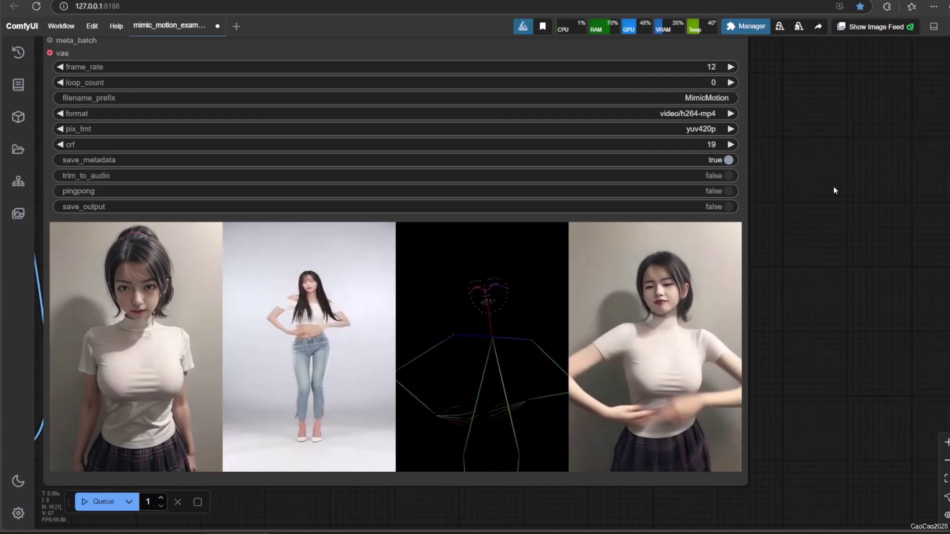
pyautogui.moveTo(312, 251)
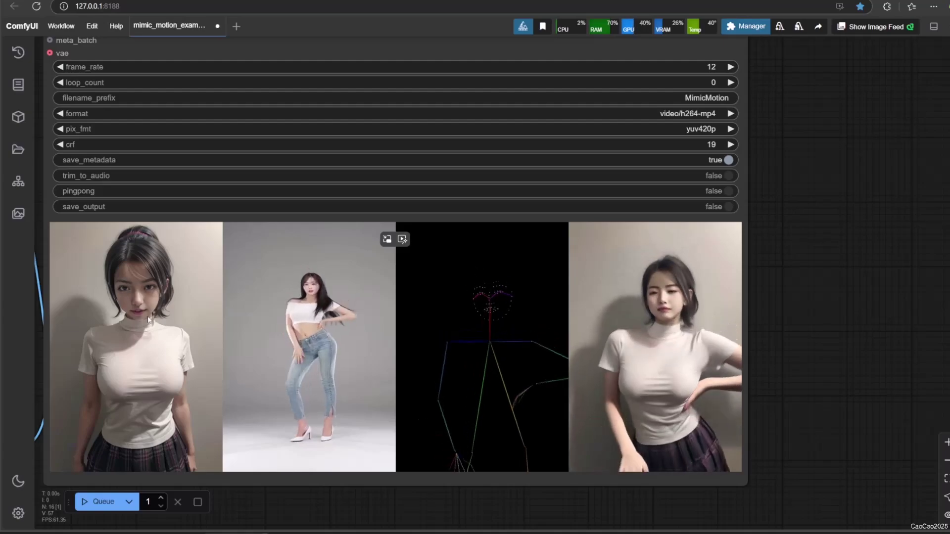
pyautogui.scroll(-2, 148, 320)
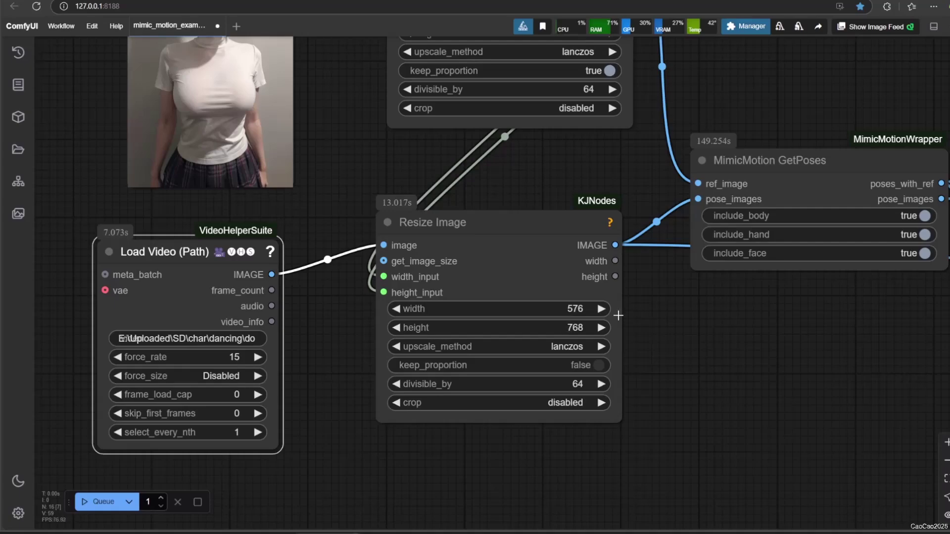
# Set the Video Combine node's frame_rate to 15.
pyautogui.scroll(5, 617, 316)
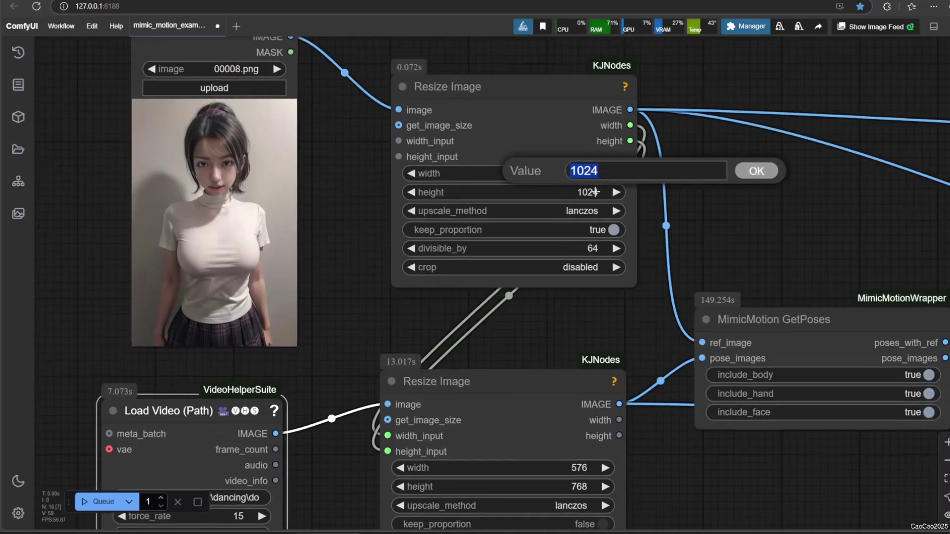
pyautogui.moveTo(772, 212); pyautogui.dragTo(572, 174)
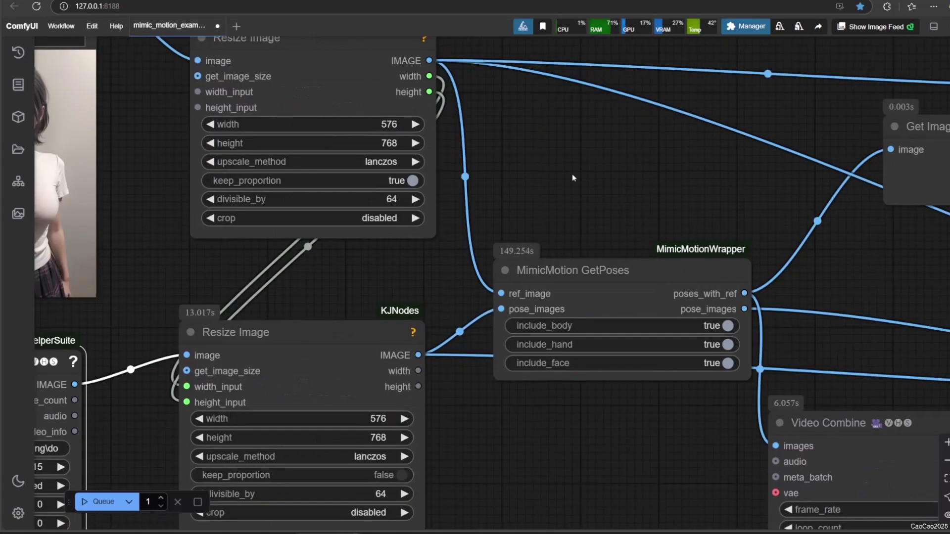
pyautogui.scroll(-2, 613, 458)
pyautogui.moveTo(614, 456); pyautogui.dragTo(363, 394)
pyautogui.scroll(-2, 361, 415)
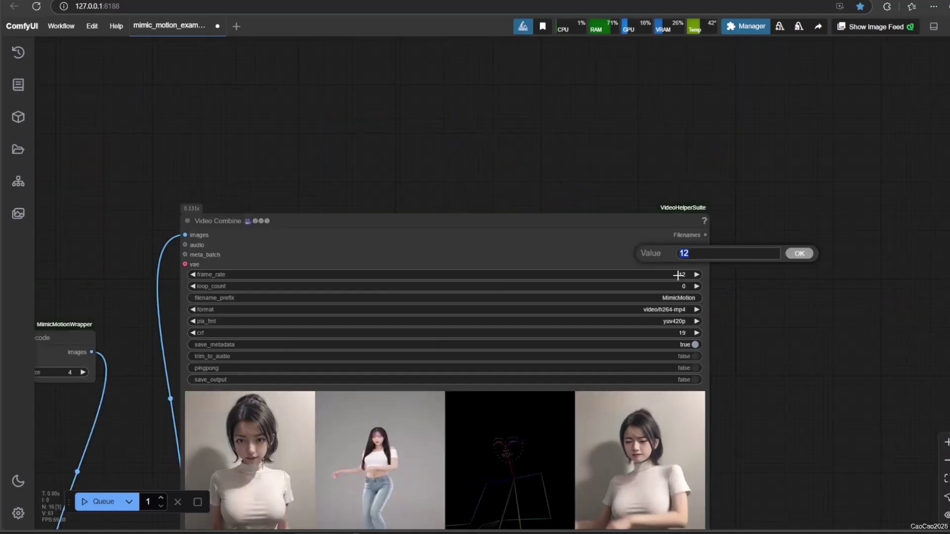
pyautogui.write('15')
pyautogui.press('Return')
# Enlarge the Video Combine preview further to watch the new three-panel dance result.
pyautogui.moveTo(167, 424); pyautogui.dragTo(205, 341)
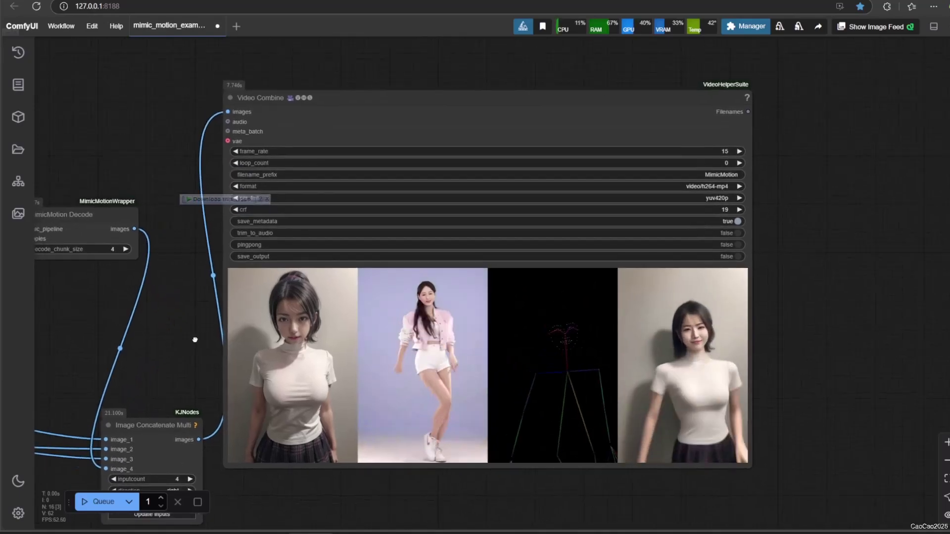
pyautogui.scroll(3, 182, 306)
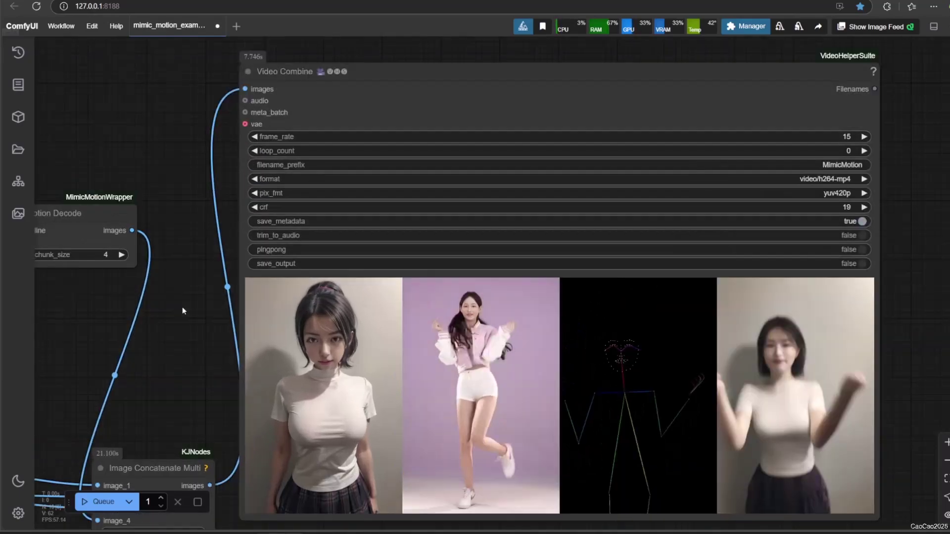
pyautogui.moveTo(425, 478); pyautogui.dragTo(313, 357)
pyautogui.scroll(-2, 313, 357)
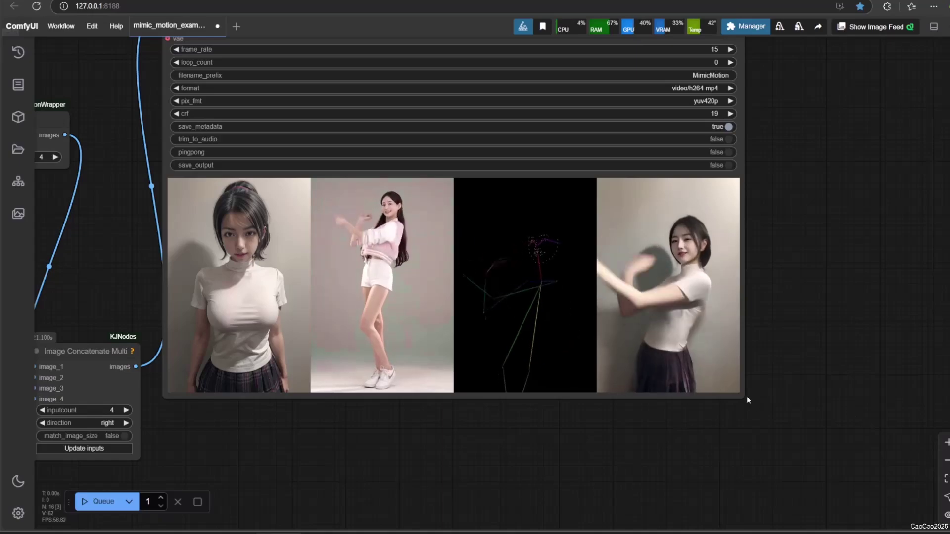
pyautogui.moveTo(742, 396); pyautogui.dragTo(949, 481)
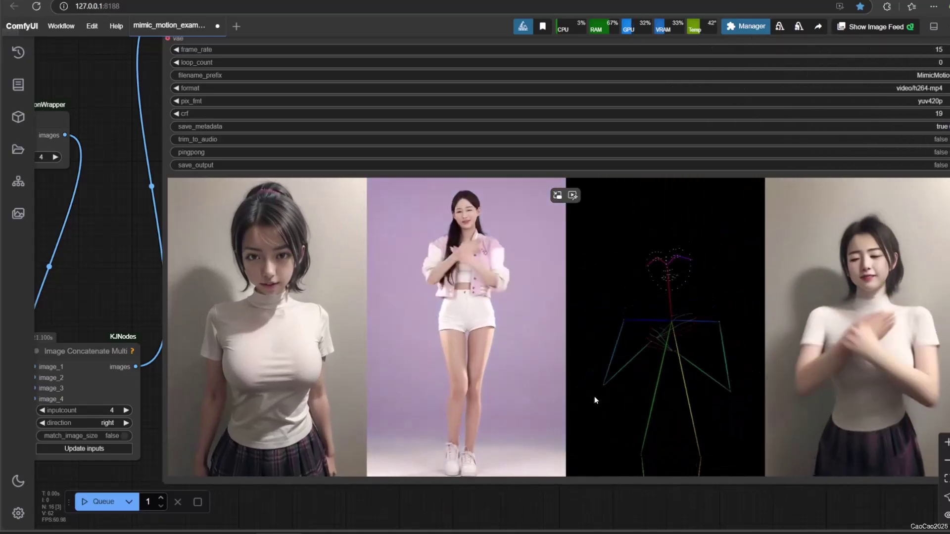
pyautogui.scroll(-2, 592, 400)
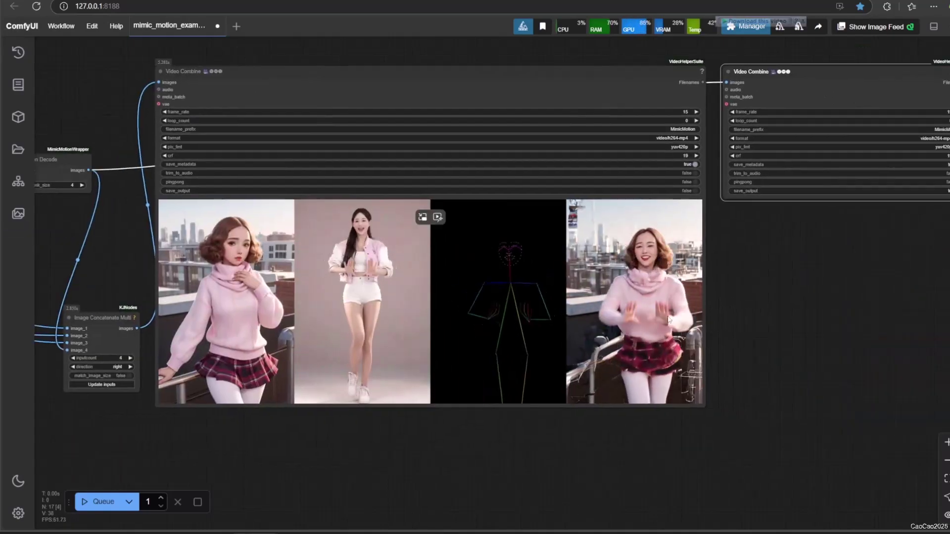
pyautogui.scroll(4, 699, 273)
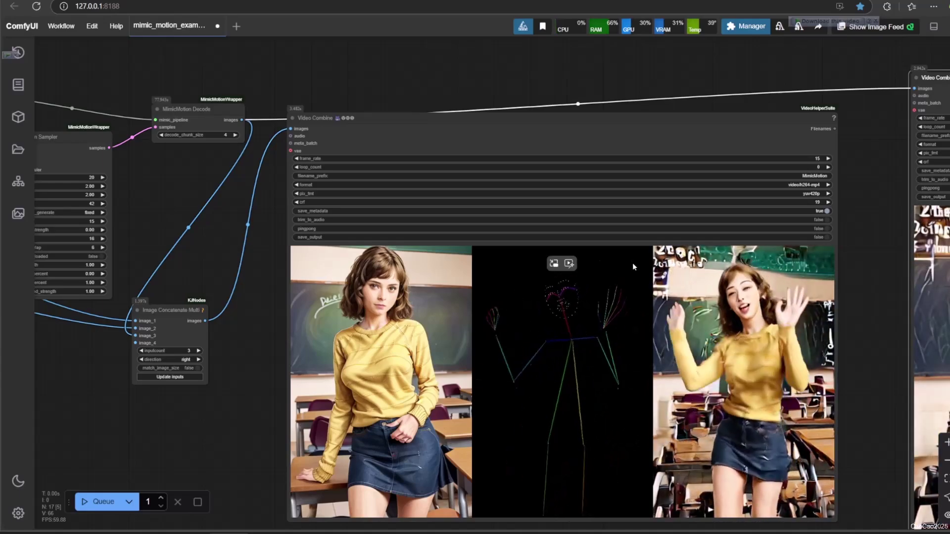
# Pan to the rightmost Video Combine node fed by the RIFE VFI frames.
pyautogui.moveTo(885, 229); pyautogui.dragTo(450, 169)
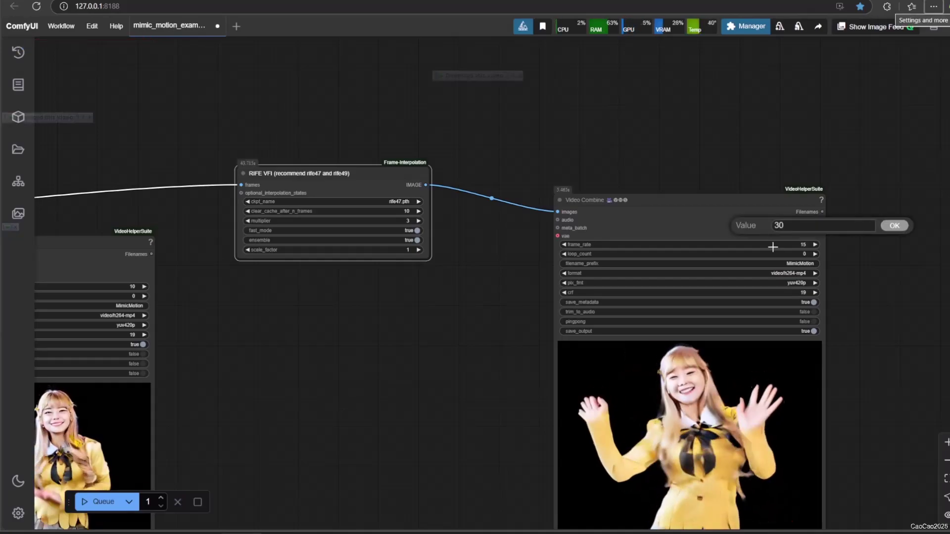
# Apply frame_rate 30 and review the RIFE-interpolated dance in the Video Combine preview.
pyautogui.hotkey('alt', 'f')
pyautogui.click(661, 135)
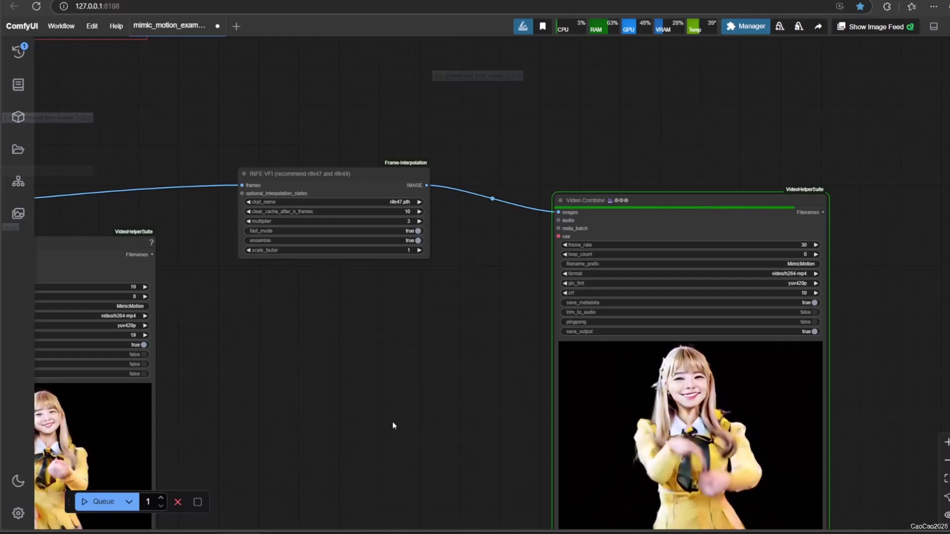
pyautogui.moveTo(486, 451); pyautogui.dragTo(394, 274)
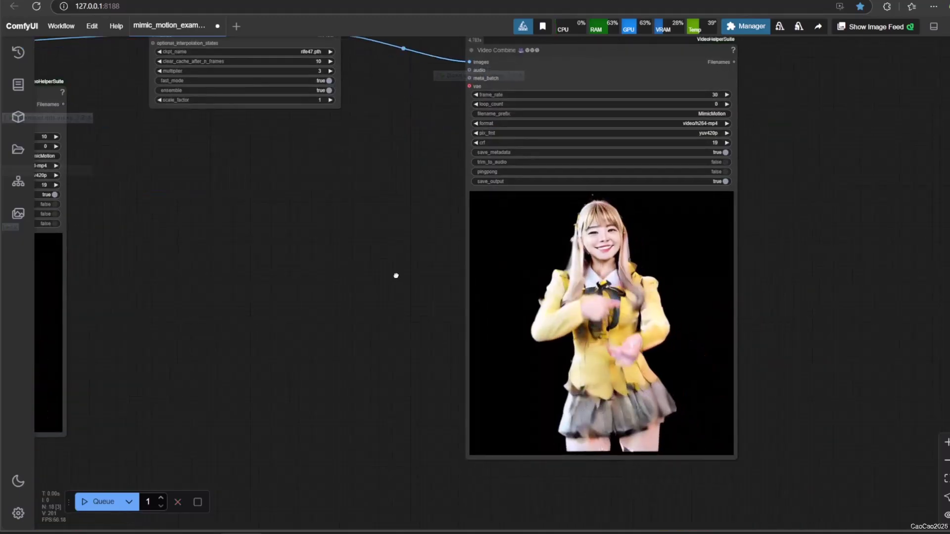
pyautogui.scroll(4, 416, 274)
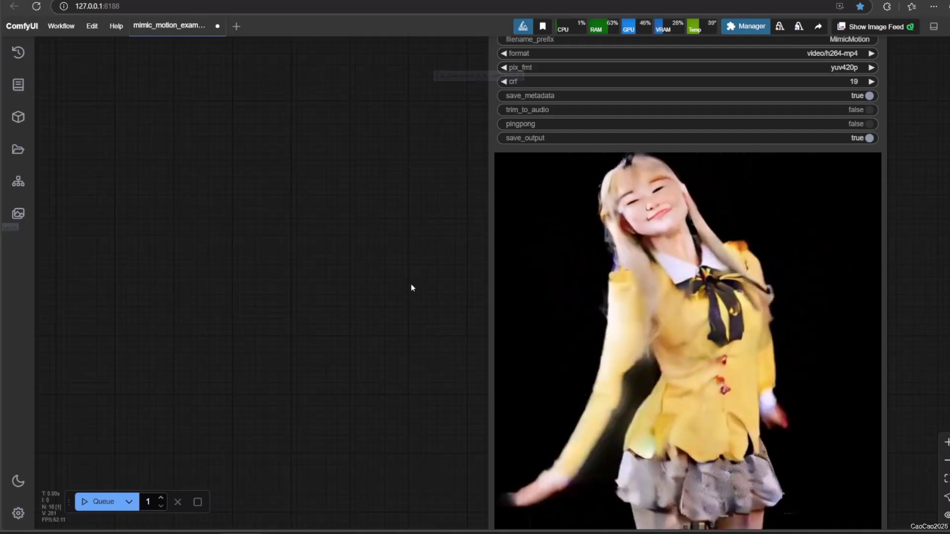
pyautogui.moveTo(402, 298); pyautogui.dragTo(397, 266)
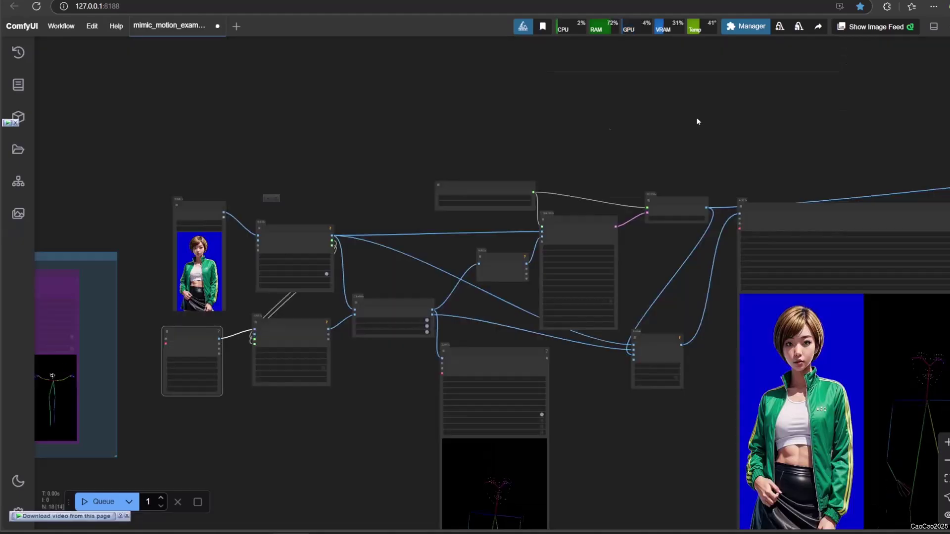
# Pan from the green-jacket preview to the MimicMotion Sampler: 25 steps, context_size 72, overlap 6.
pyautogui.moveTo(683, 121); pyautogui.dragTo(300, 53)
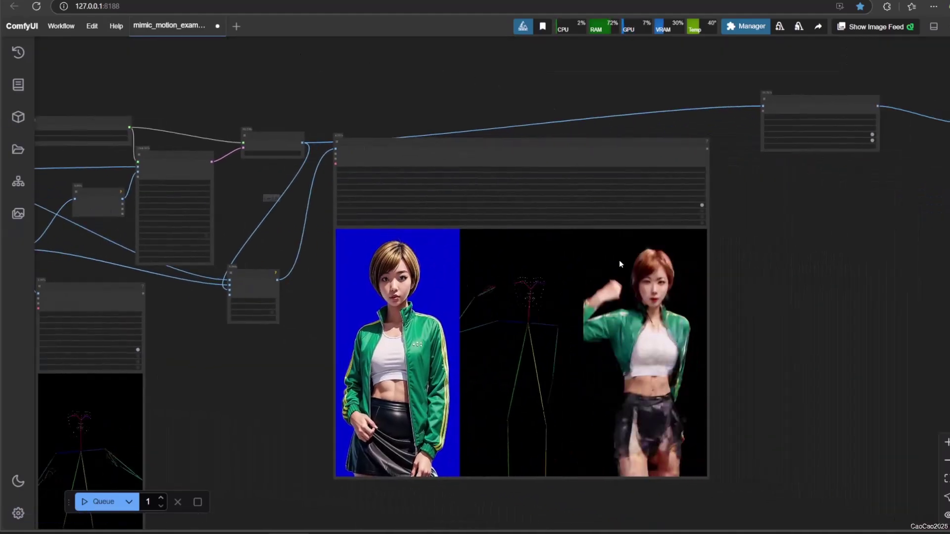
pyautogui.scroll(3, 778, 324)
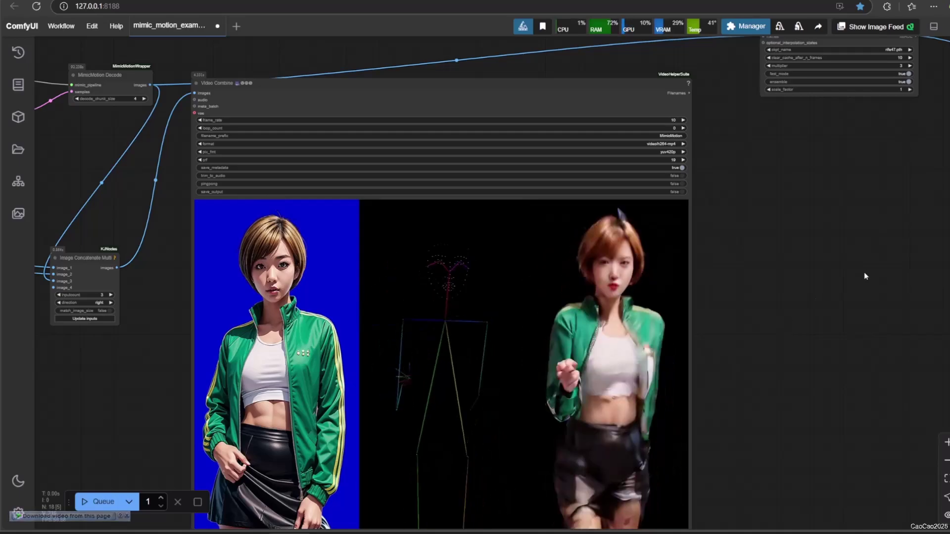
pyautogui.moveTo(827, 301); pyautogui.dragTo(843, 237)
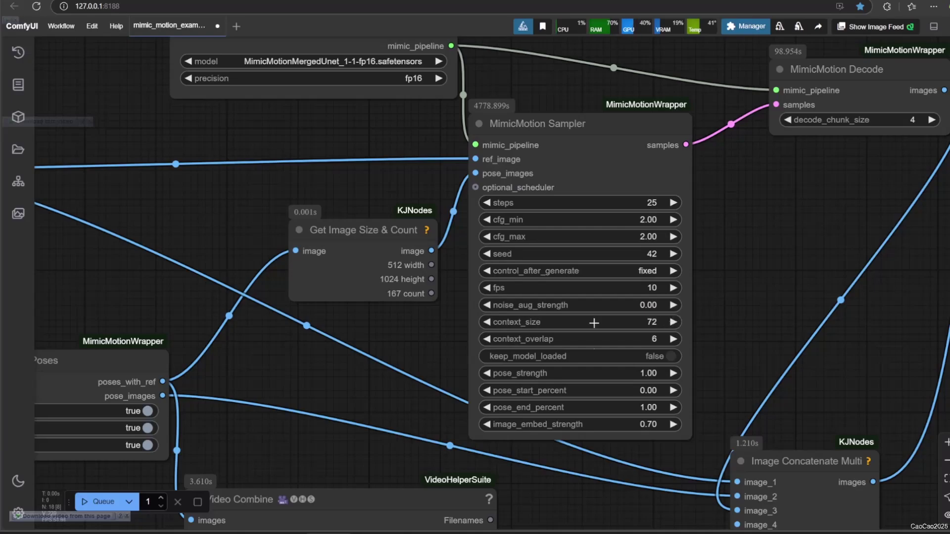
# Zoom in on the first Video Combine preview to watch the green-jacket dance result.
pyautogui.moveTo(798, 271); pyautogui.dragTo(360, 160)
pyautogui.scroll(-4, 426, 172)
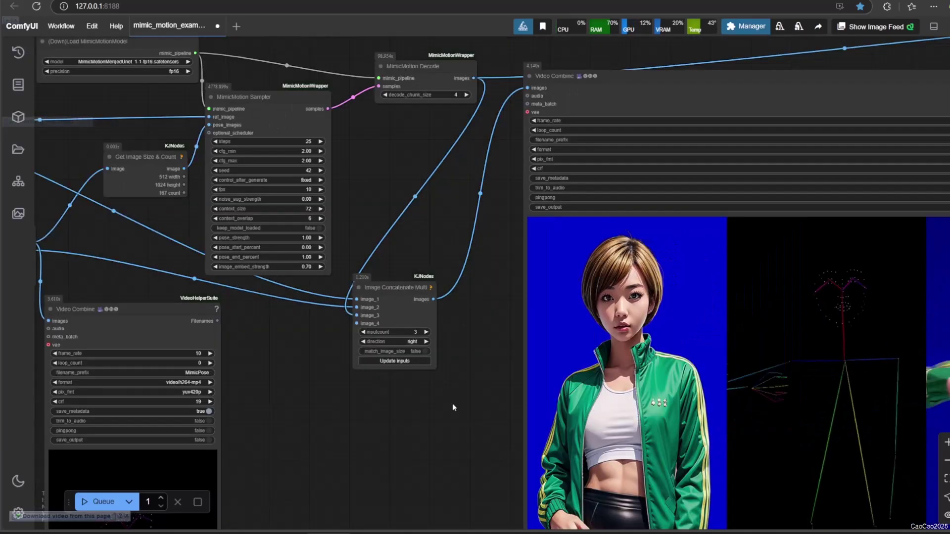
pyautogui.scroll(6, 452, 403)
pyautogui.scroll(4, 738, 263)
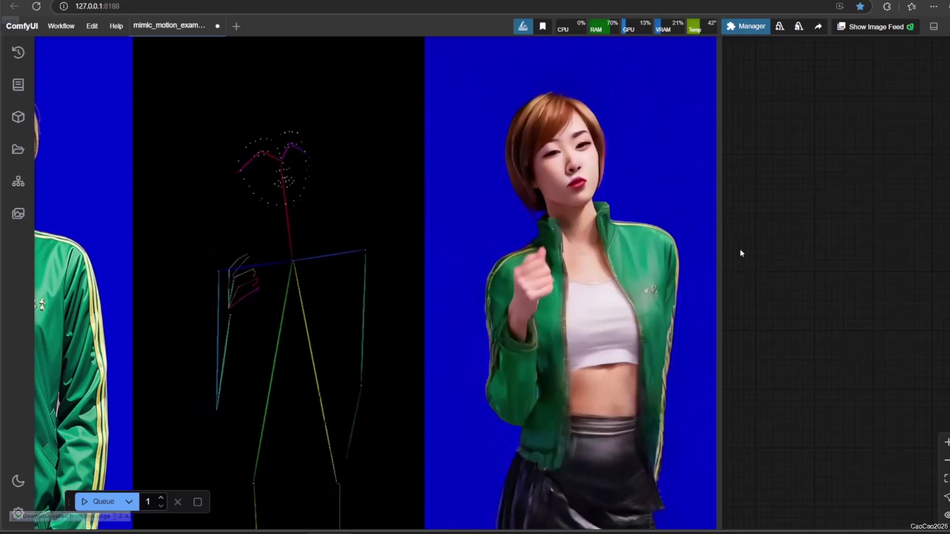
pyautogui.scroll(-1, 765, 236)
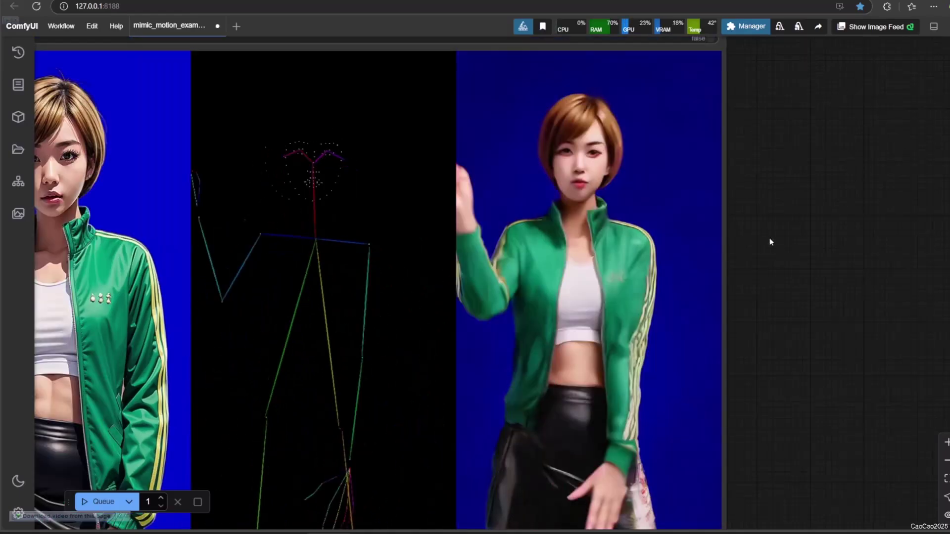
pyautogui.scroll(-1, 769, 237)
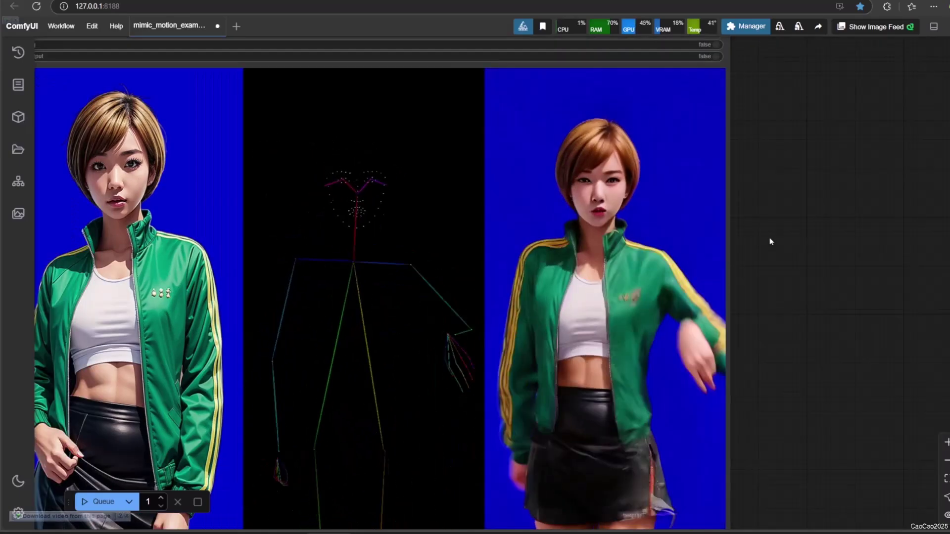
pyautogui.scroll(-3, 770, 239)
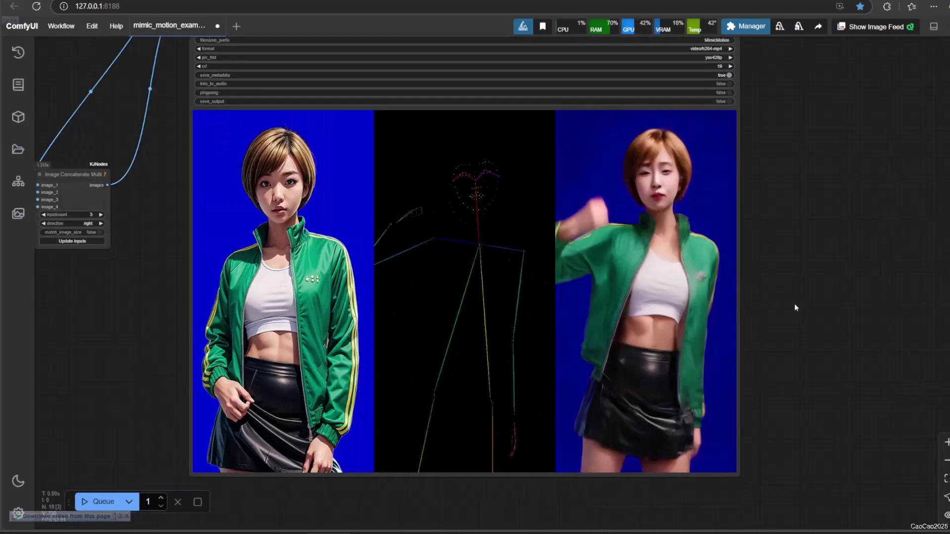
# Inspect the RIFE VFI node and second Video Combine, then zoom out to the whole workflow.
pyautogui.moveTo(804, 310); pyautogui.dragTo(500, 286)
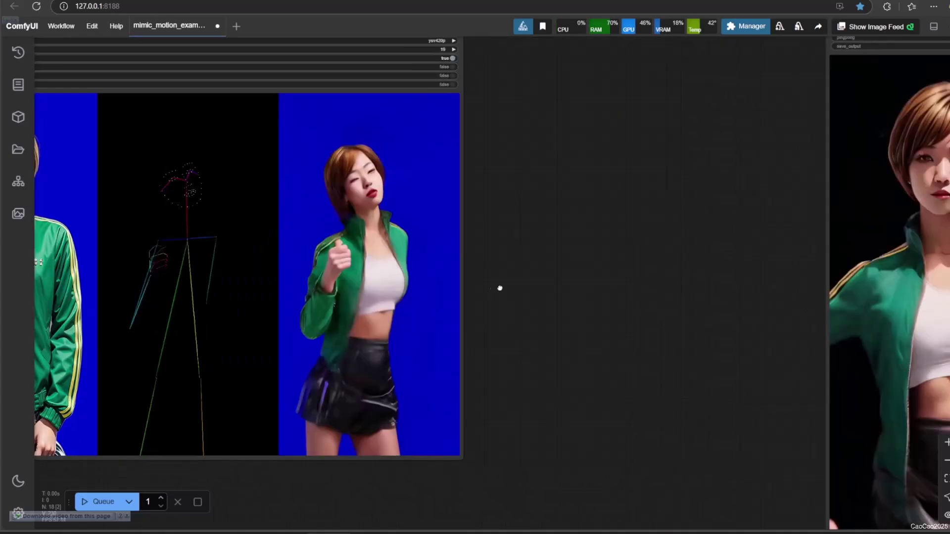
pyautogui.scroll(-1, 569, 262)
pyautogui.scroll(-2, 593, 249)
pyautogui.moveTo(643, 191); pyautogui.dragTo(606, 339)
pyautogui.scroll(4, 601, 337)
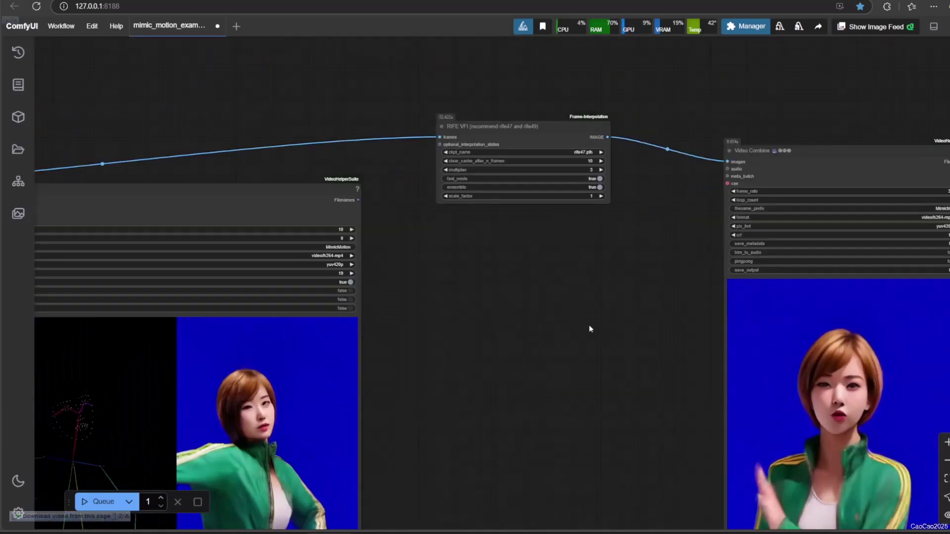
pyautogui.scroll(-3, 577, 328)
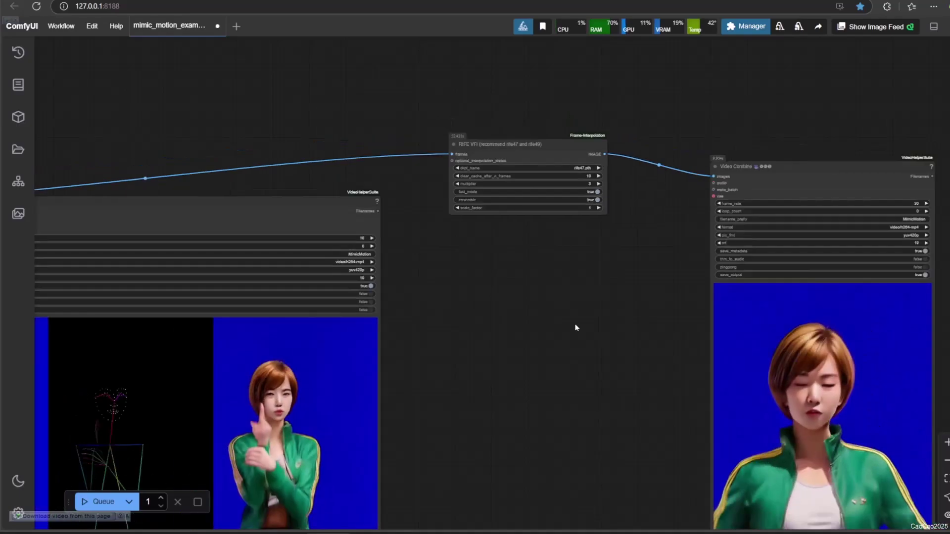
pyautogui.scroll(-1, 575, 327)
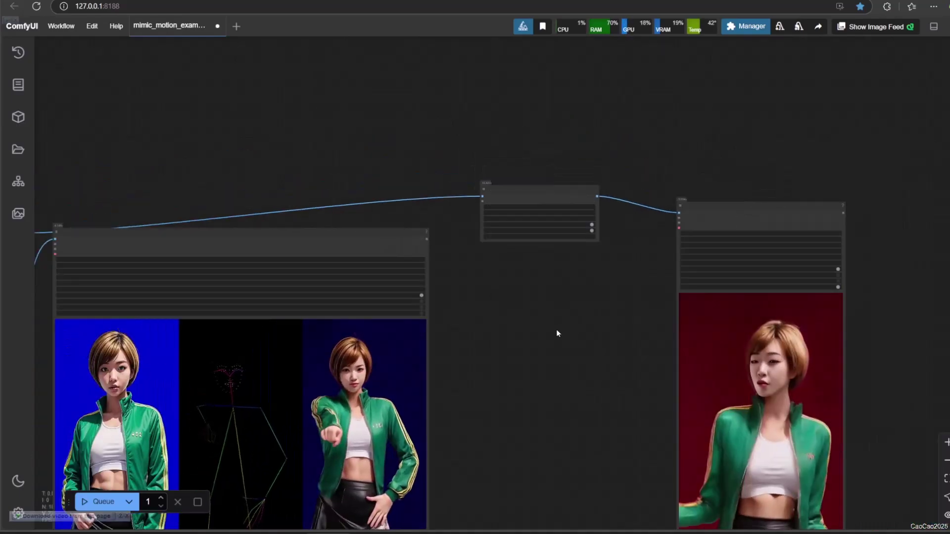
pyautogui.moveTo(557, 330); pyautogui.dragTo(680, 331)
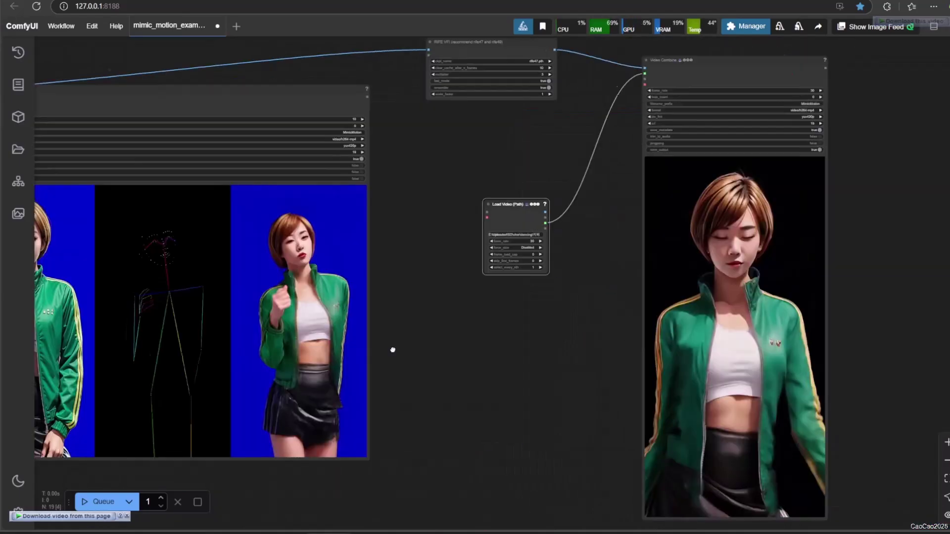
# Queue the workflow with the dance clip's audio wired in, then begin editing the Resize Image width.
pyautogui.moveTo(392, 349); pyautogui.dragTo(377, 351)
pyautogui.click(97, 501)
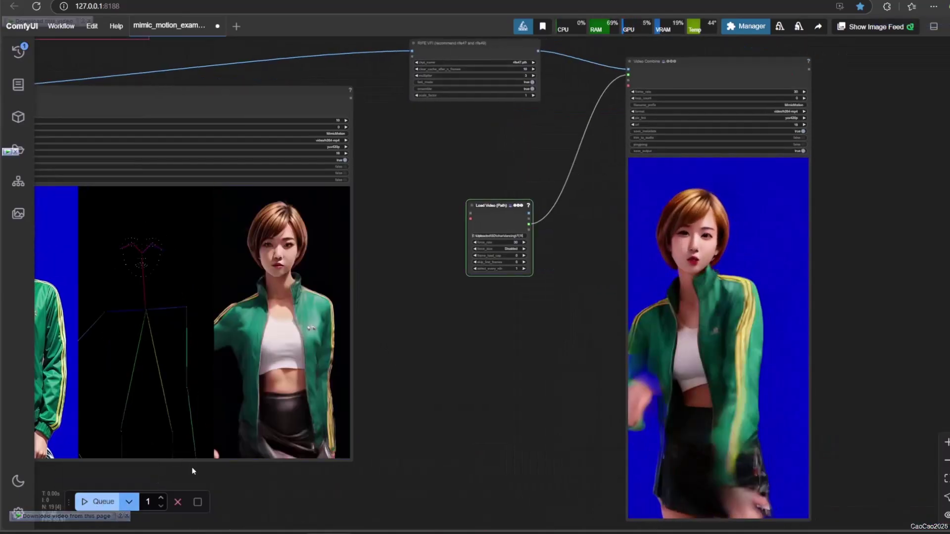
pyautogui.moveTo(552, 336); pyautogui.dragTo(450, 393)
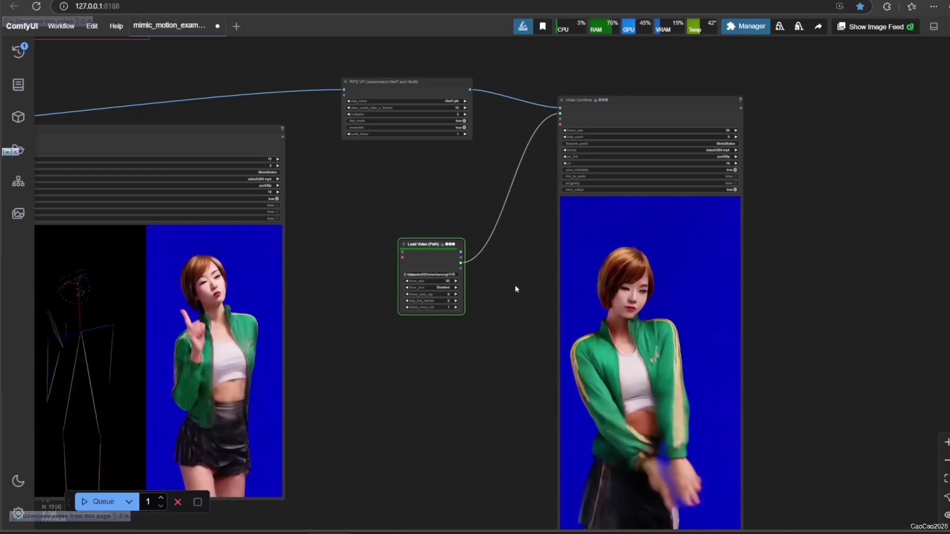
pyautogui.scroll(3, 519, 272)
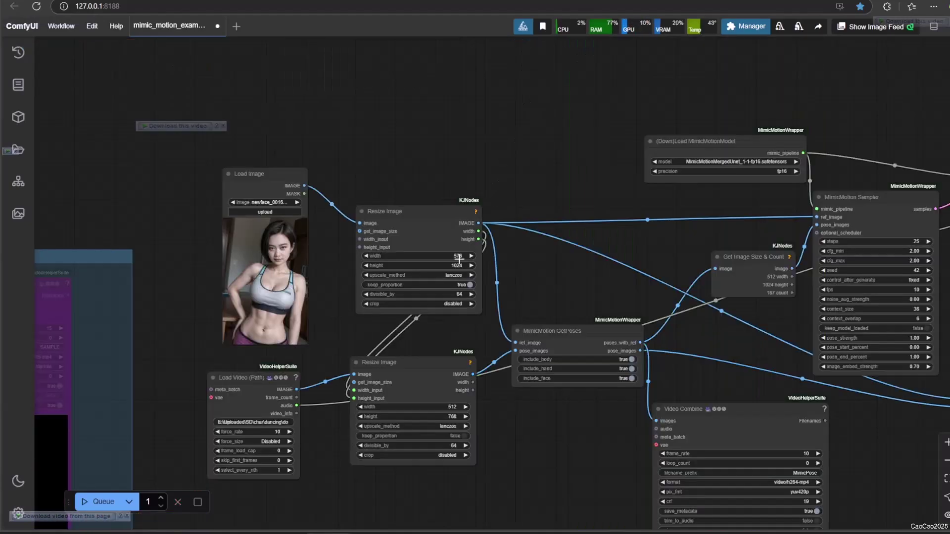
pyautogui.click(459, 259)
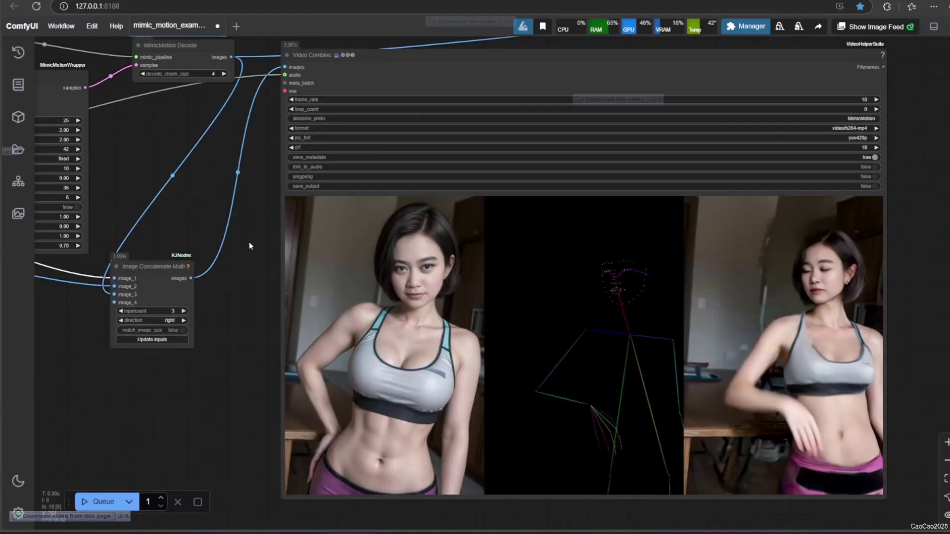
# Pan the canvas to watch the new black-leather-jacket dance result in the Video Combine preview.
pyautogui.hscroll(5, 773, 376)
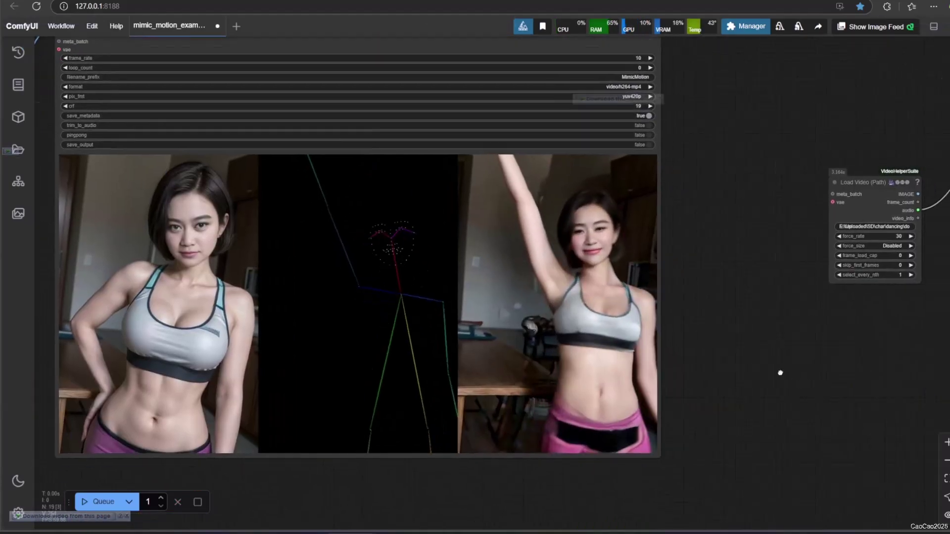
pyautogui.hscroll(10, 780, 372)
pyautogui.moveTo(370, 366); pyautogui.dragTo(370, 366)
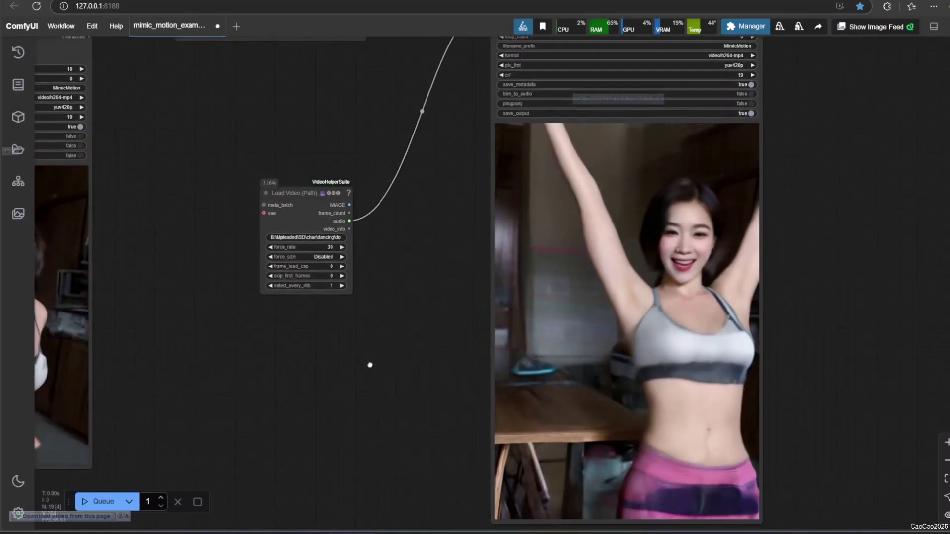
pyautogui.moveTo(370, 365); pyautogui.dragTo(369, 364)
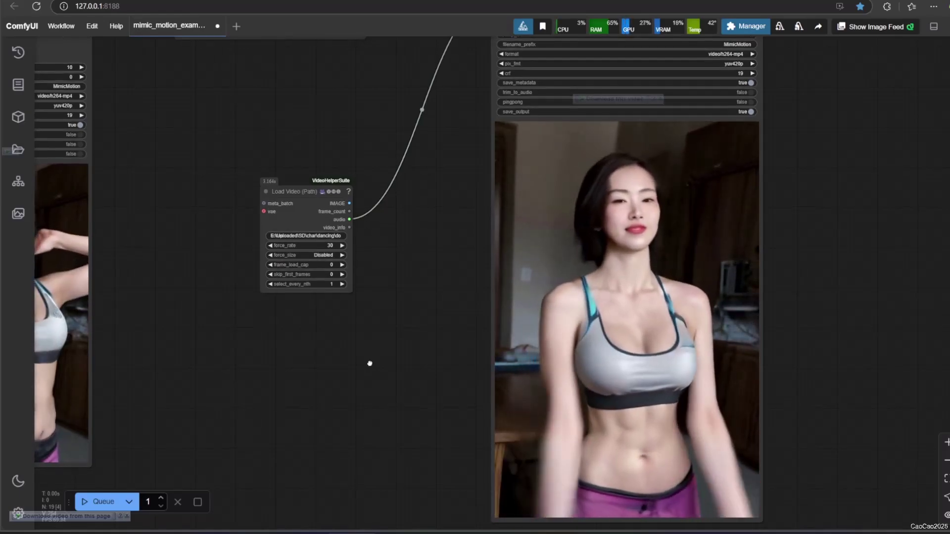
pyautogui.moveTo(369, 364); pyautogui.dragTo(370, 362)
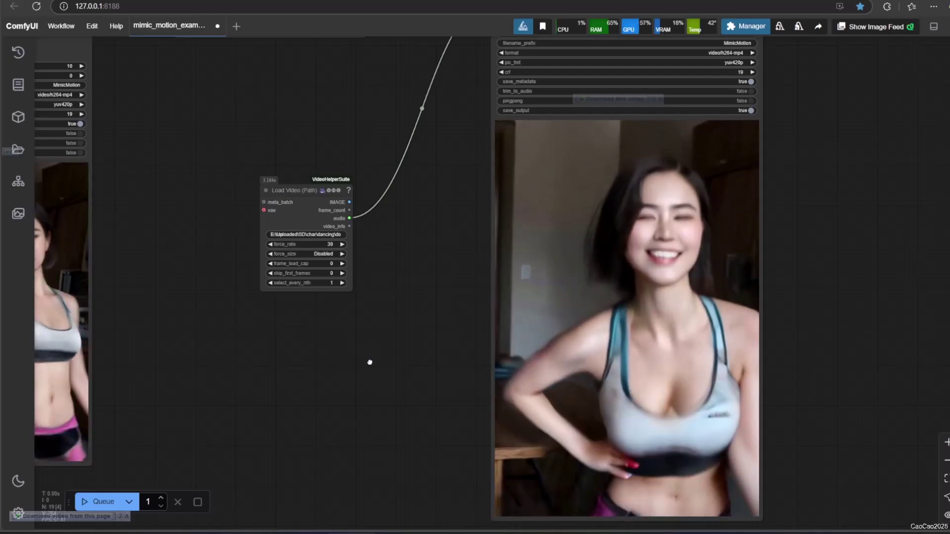
pyautogui.moveTo(370, 362); pyautogui.dragTo(505, 429)
pyautogui.moveTo(348, 247); pyautogui.dragTo(696, 448)
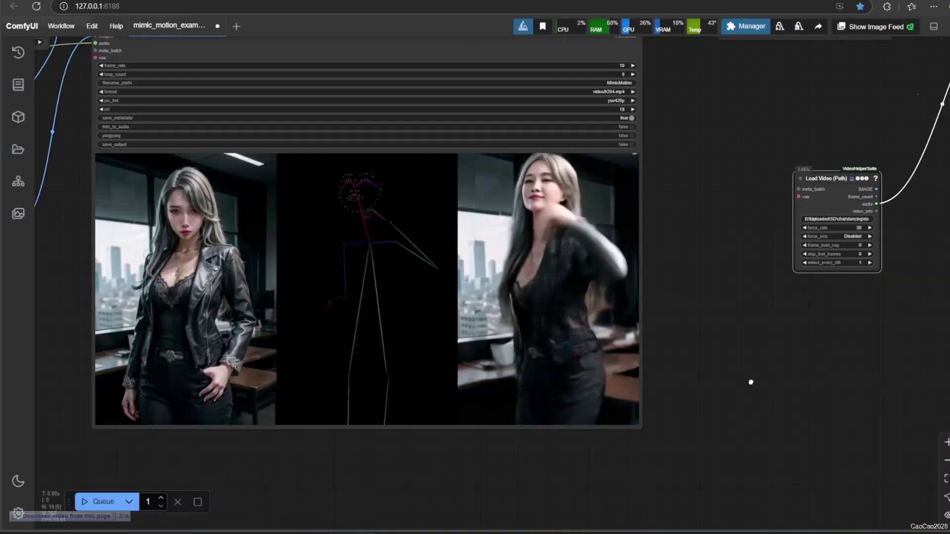
# View the 30 fps RIFE-interpolated leather-jacket dance, then center the three-panel result preview.
pyautogui.moveTo(750, 382); pyautogui.dragTo(262, 361)
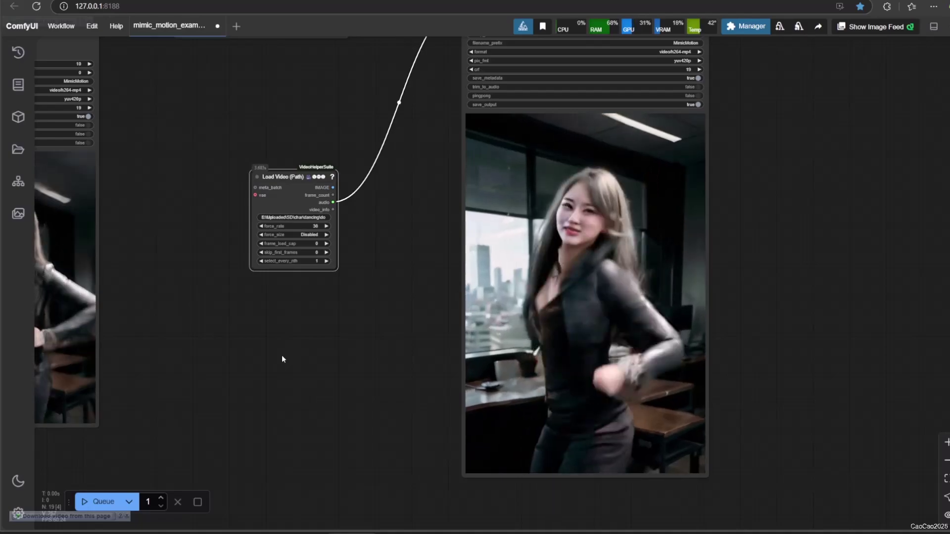
pyautogui.moveTo(276, 363); pyautogui.dragTo(341, 423)
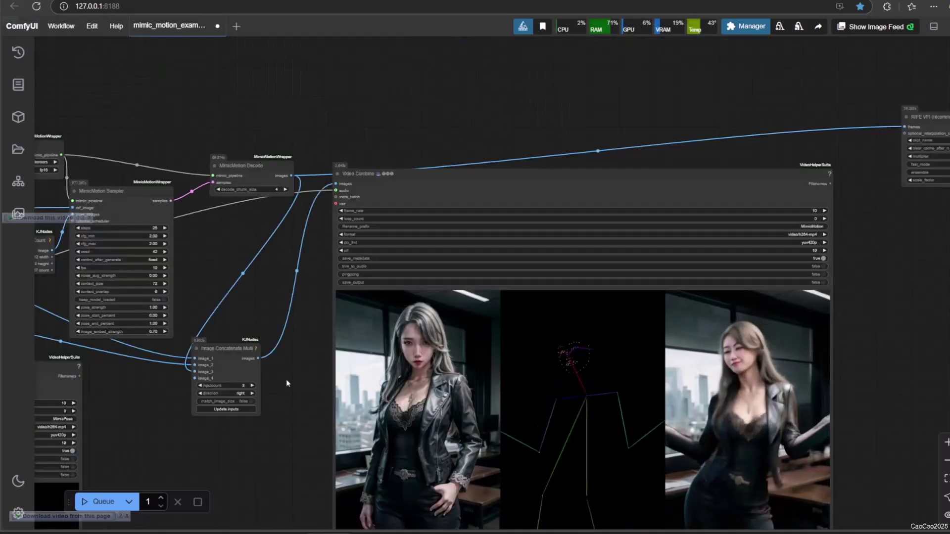
pyautogui.moveTo(286, 381); pyautogui.dragTo(322, 294)
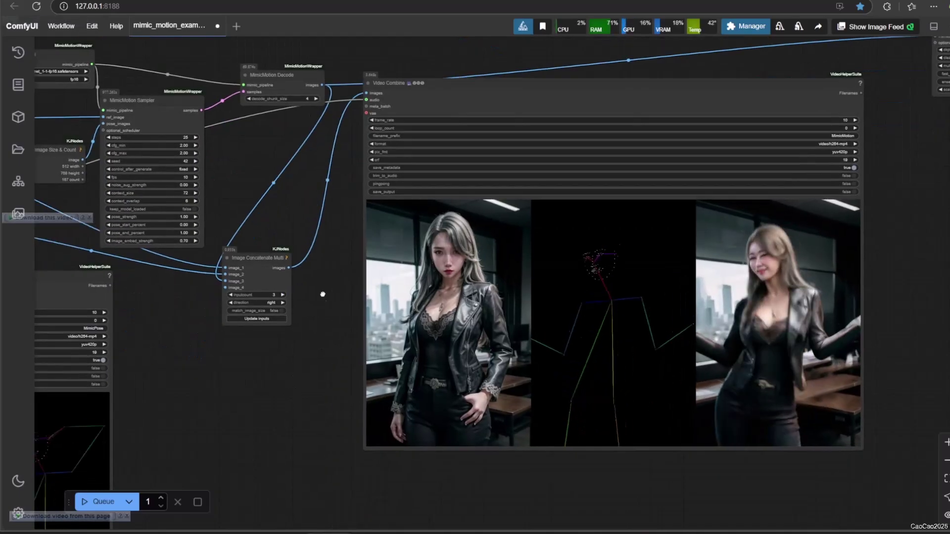